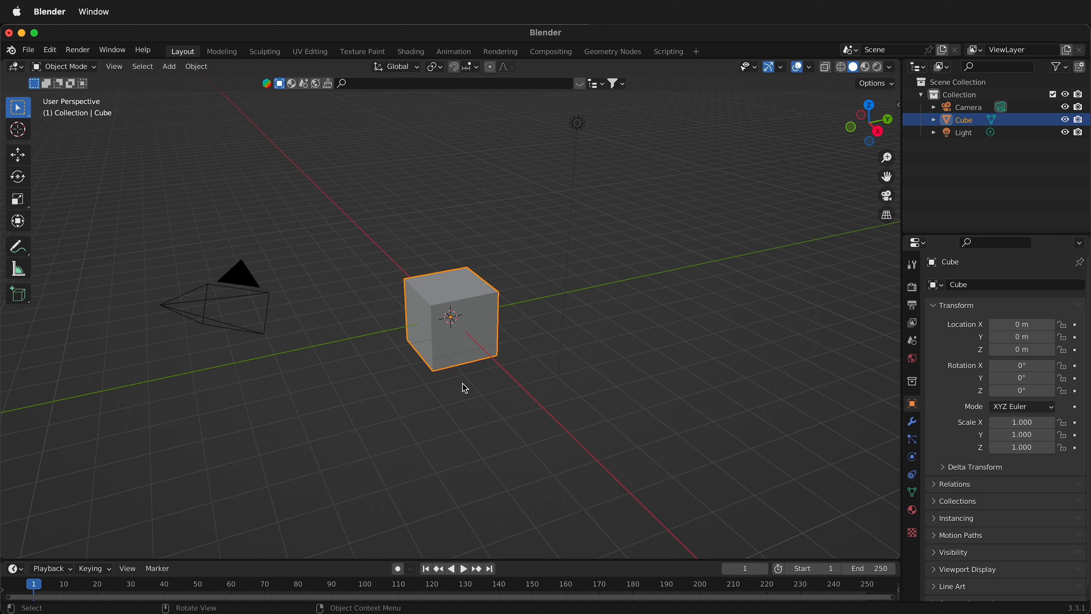
- Move the default cube up 1 m along the global Z axis
type("g")
type("z1")
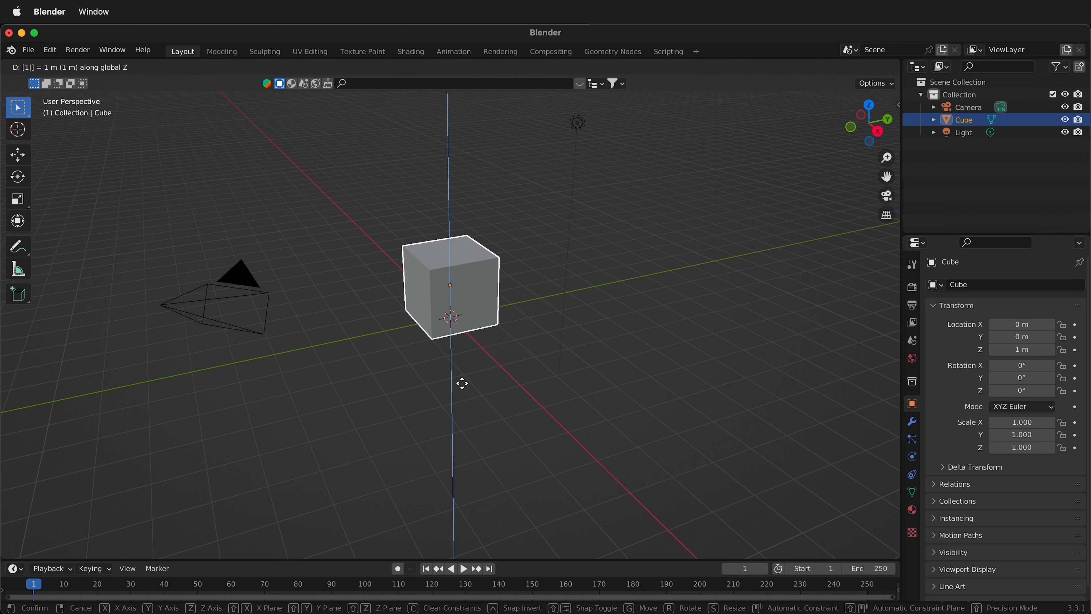
key("Return")
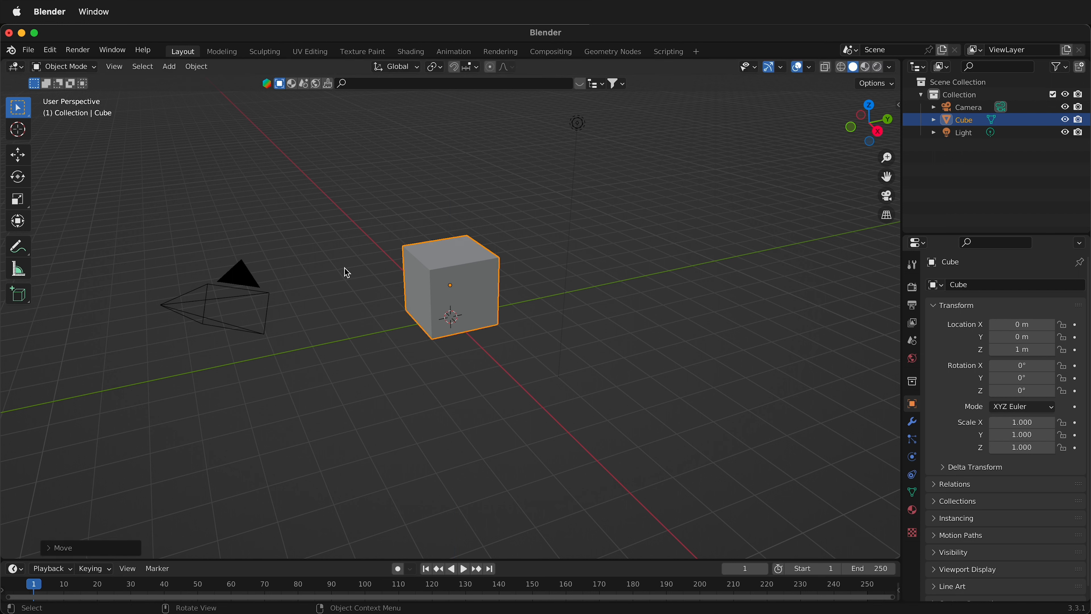
- Add a plane mesh at the world origin and hide the cube in the viewport
left_click(170, 67)
mouse_move(180, 86)
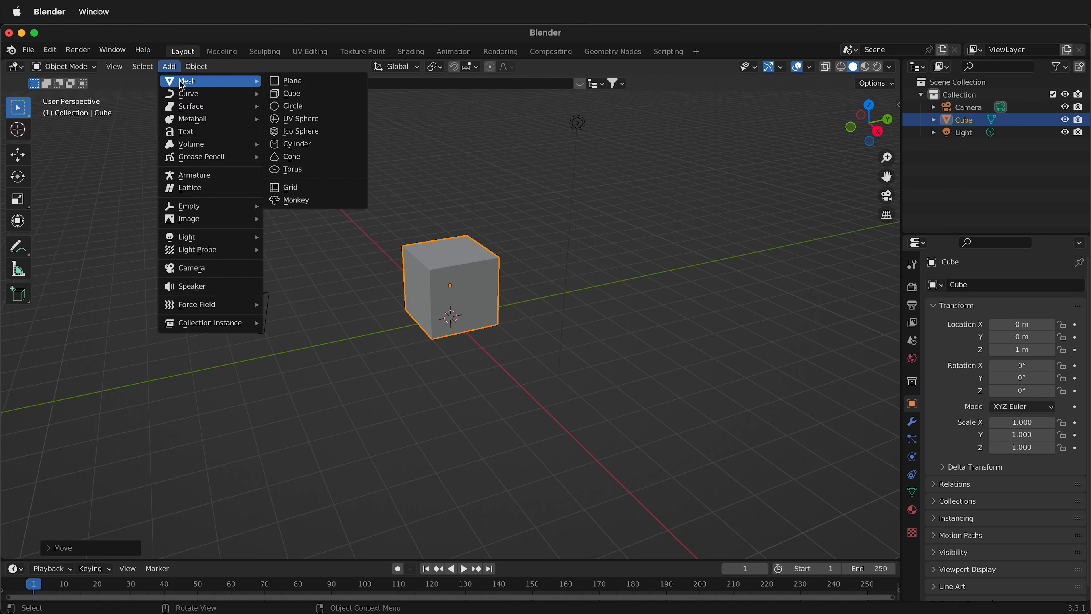
left_click(282, 82)
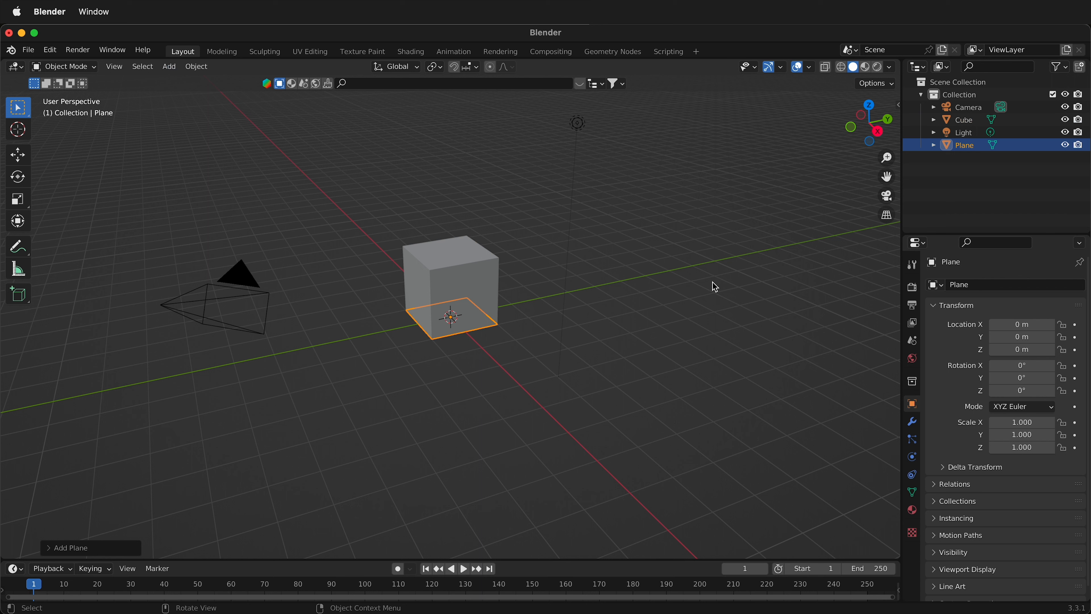
left_click(1065, 120)
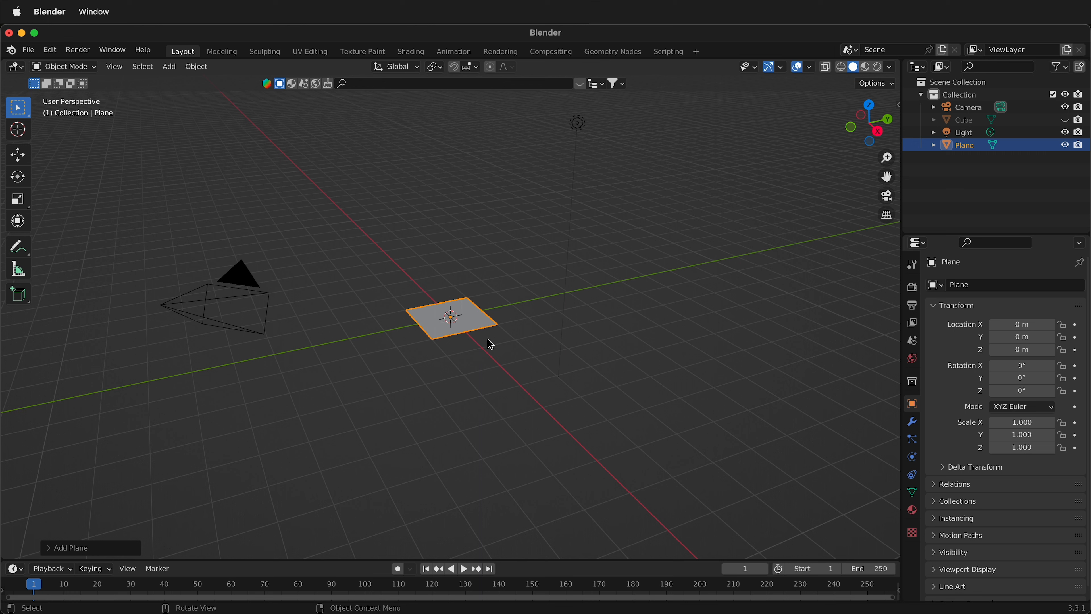
- In Edit Mode, bevel the plane's rear corner vertex with the bevel set to affect vertices
key("Tab")
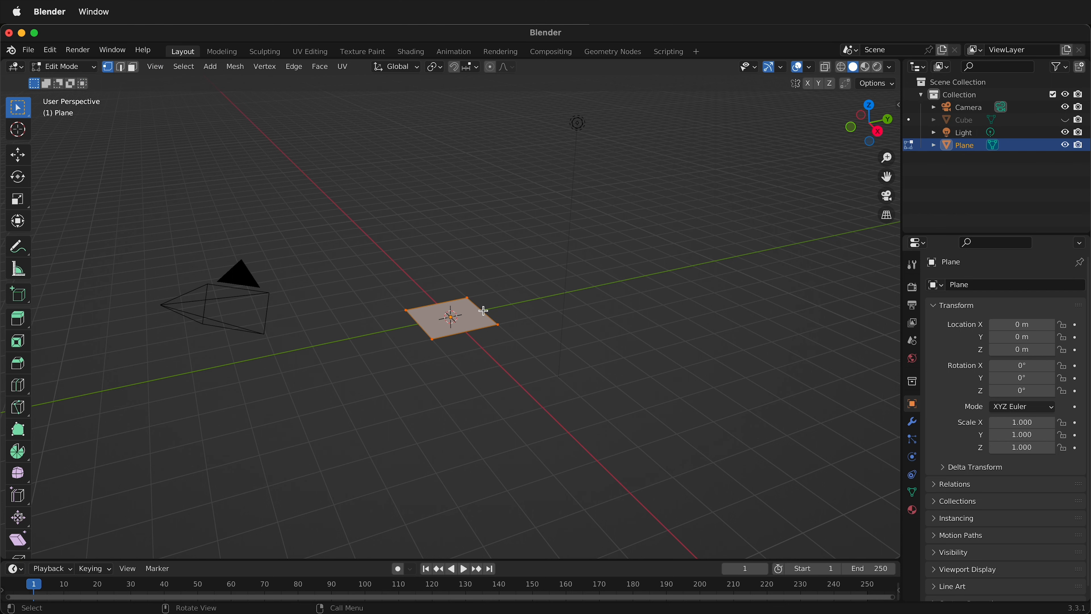
scroll(477, 305, "up", 6)
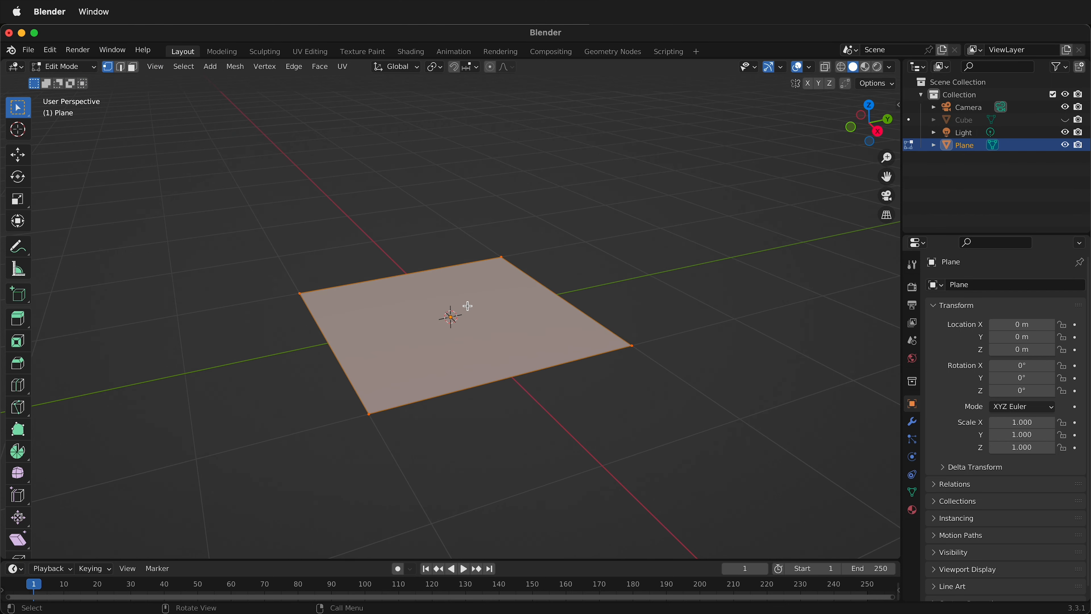
left_click(501, 254)
key("ctrl+b")
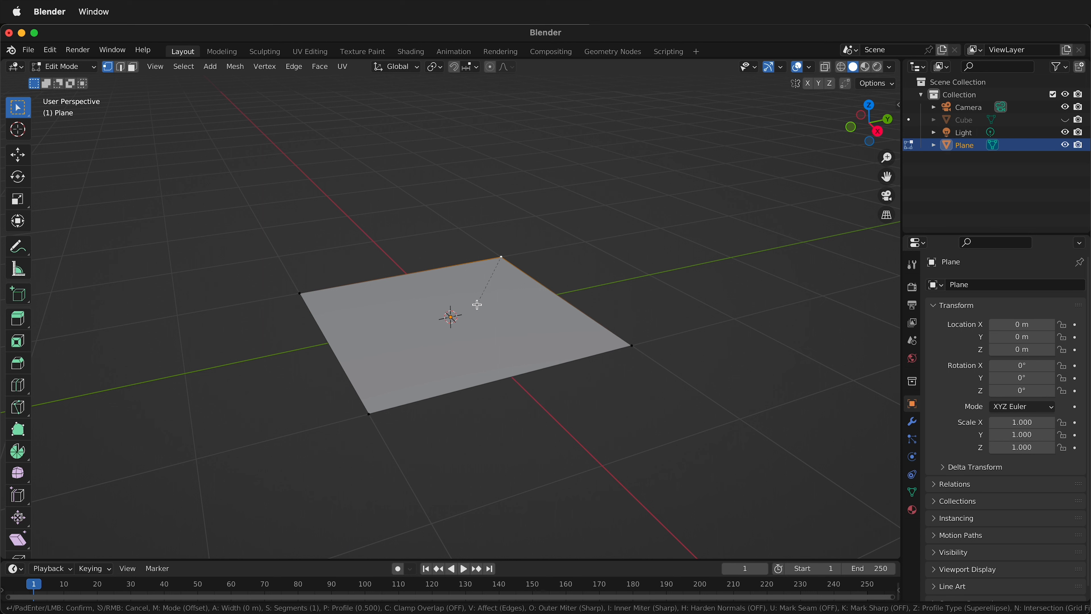
left_click(470, 283)
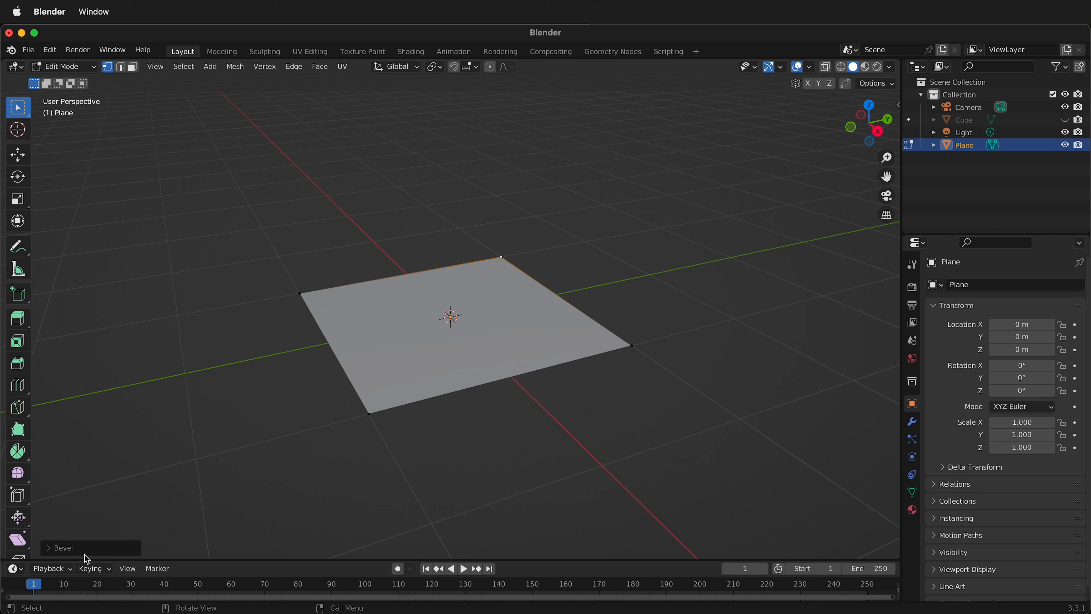
left_click(53, 553)
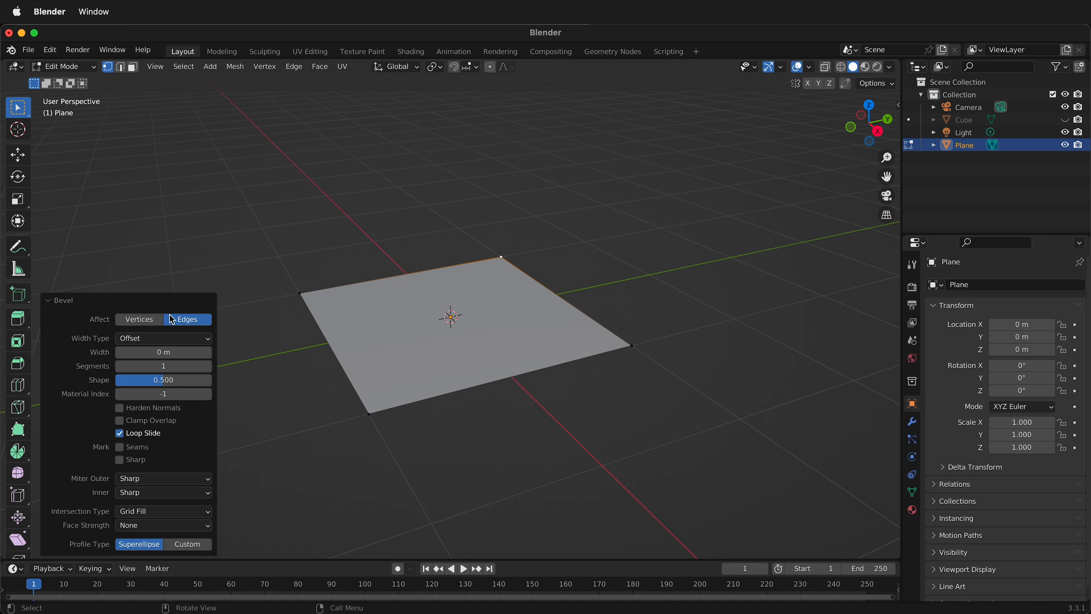
left_click(133, 322)
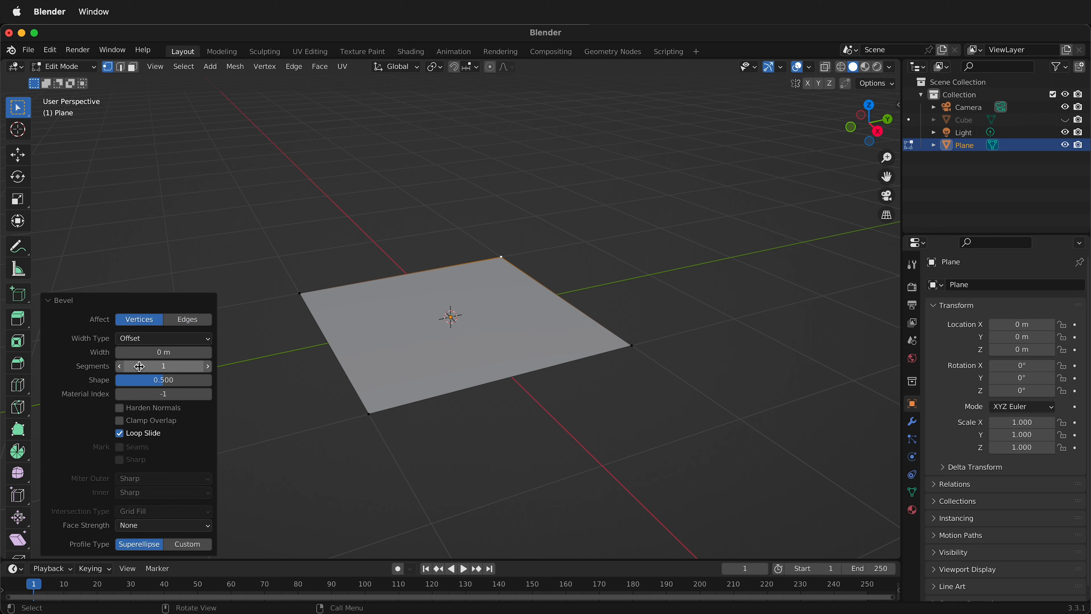
- Round the beveled corner with 12 segments and a width of 1.04 m
left_click(208, 367)
left_click(208, 367)
left_click(209, 366)
left_click(209, 367)
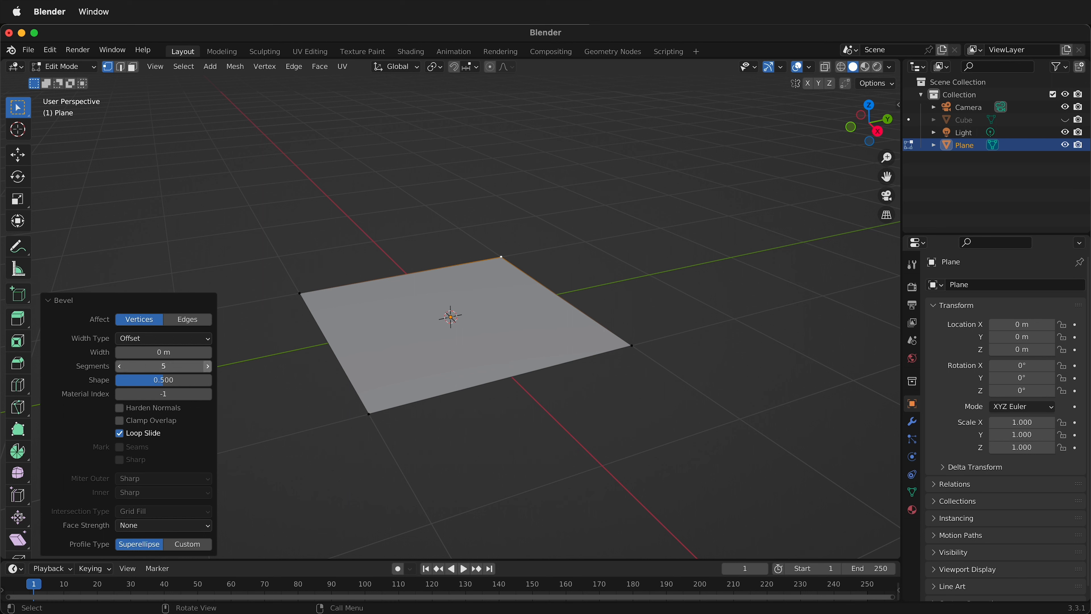
left_click(208, 367)
left_click(209, 366)
left_click(208, 366)
left_click(208, 367)
left_click(209, 367)
left_click_drag(153, 353, 191, 354)
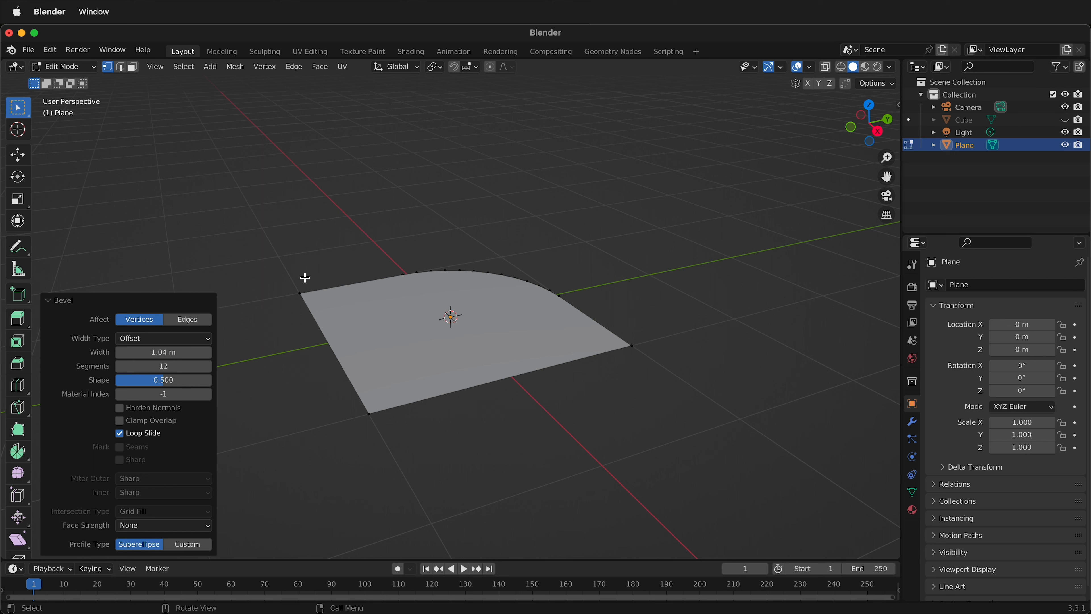
- Extrude the plane's two straight rear edges and all the rounded corner edges about 1.49 m up along Z to form a wall
left_click(303, 293)
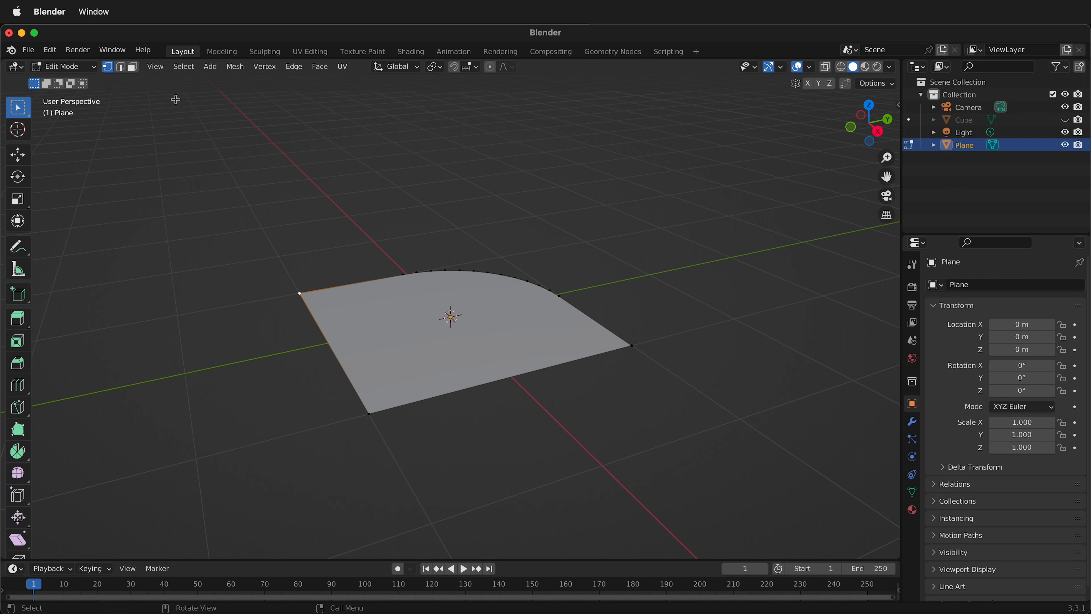
left_click(122, 67)
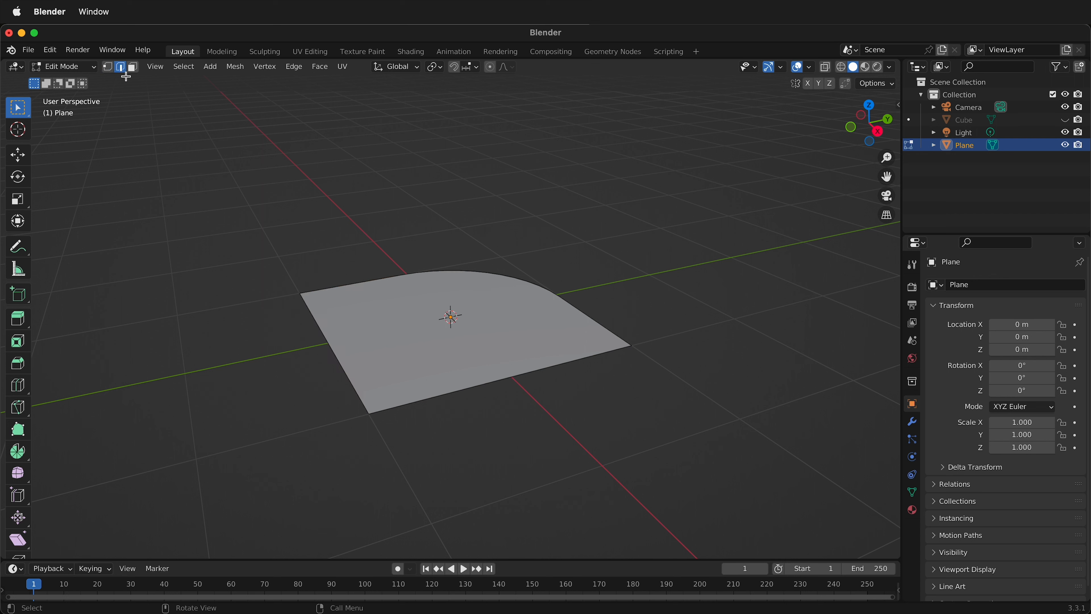
left_click(310, 286)
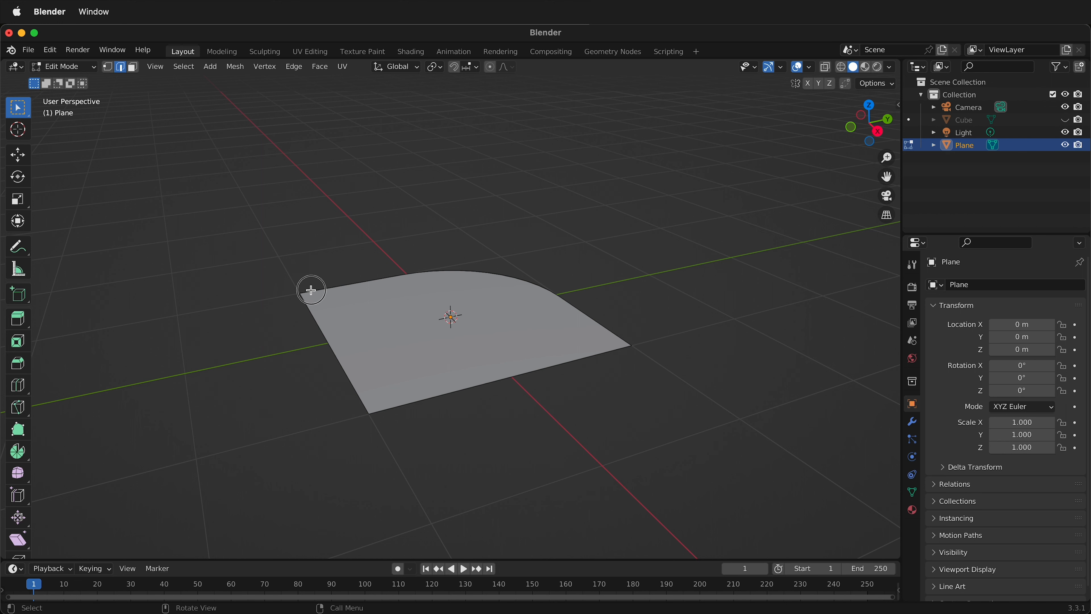
double_click(611, 331, "shift")
left_click(594, 320)
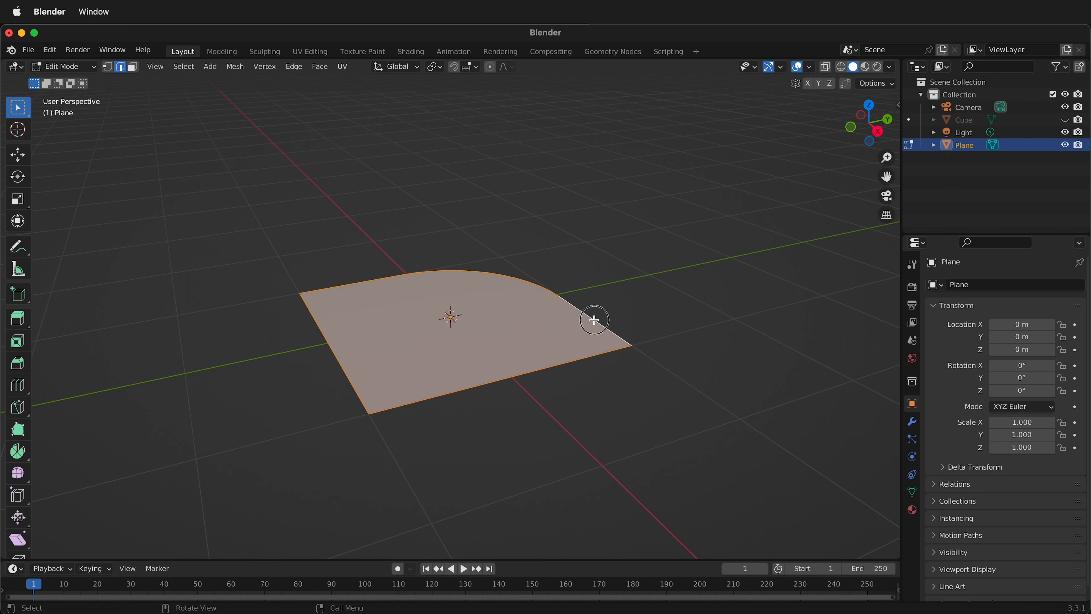
left_click(552, 290, "shift")
left_click(520, 280, "shift")
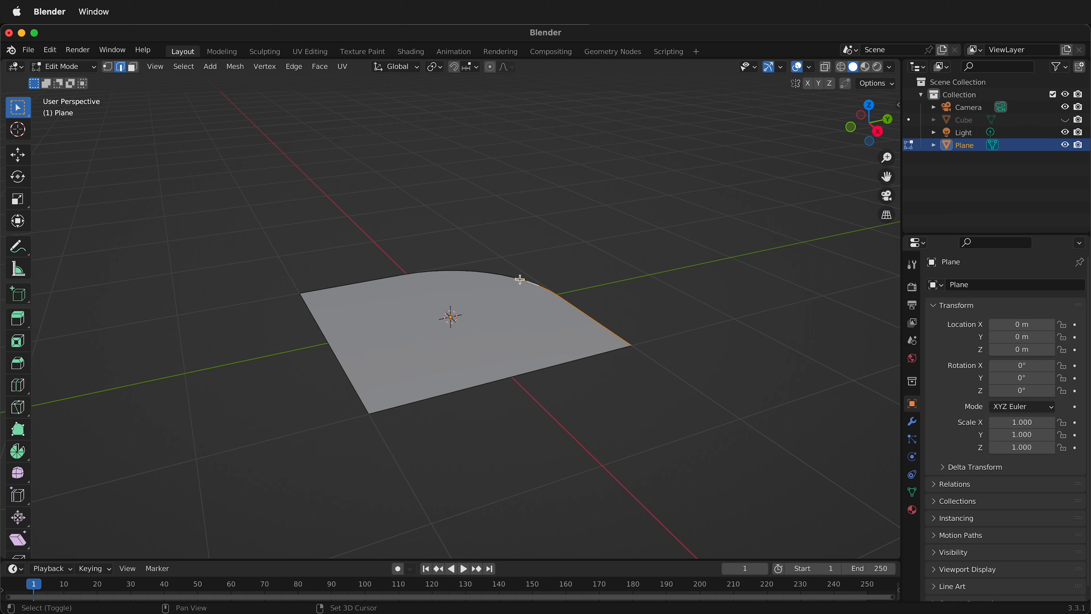
left_click(506, 274, "shift")
left_click(487, 272, "shift")
left_click(467, 271, "shift")
left_click(480, 271, "shift")
left_click(447, 271, "shift")
left_click(482, 272, "shift")
left_click(438, 271, "shift")
left_click(420, 272, "shift")
left_click(396, 275, "shift")
left_click(405, 274, "shift")
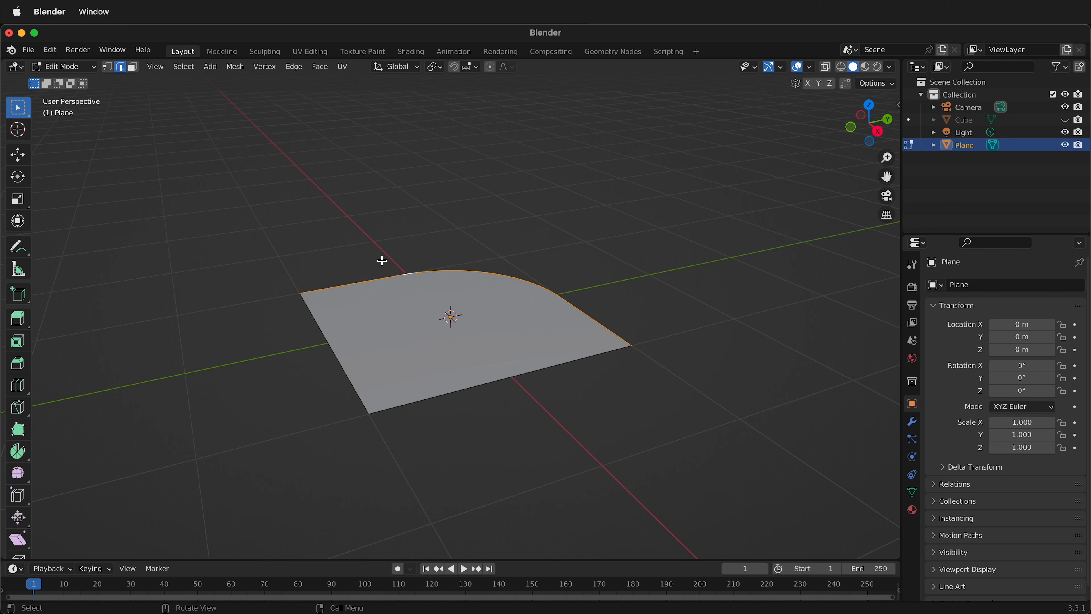
key("e")
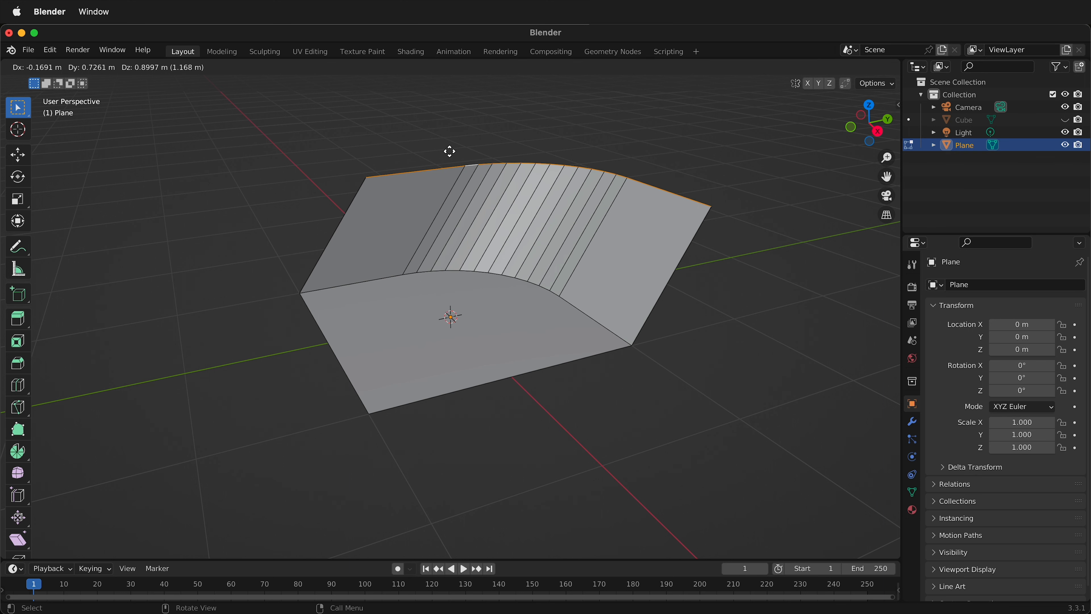
key("z")
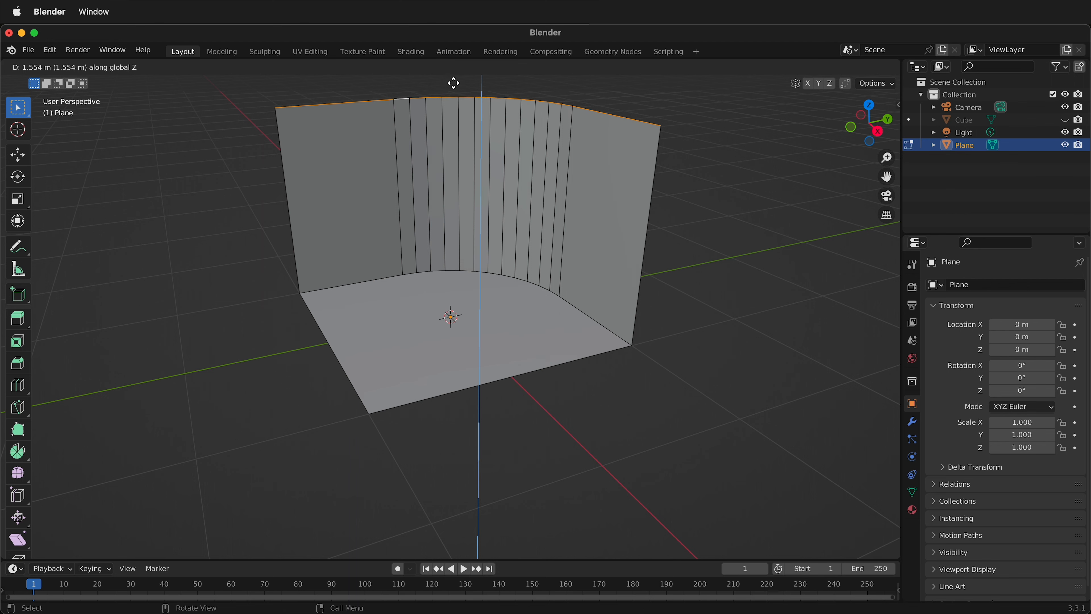
left_click(455, 91)
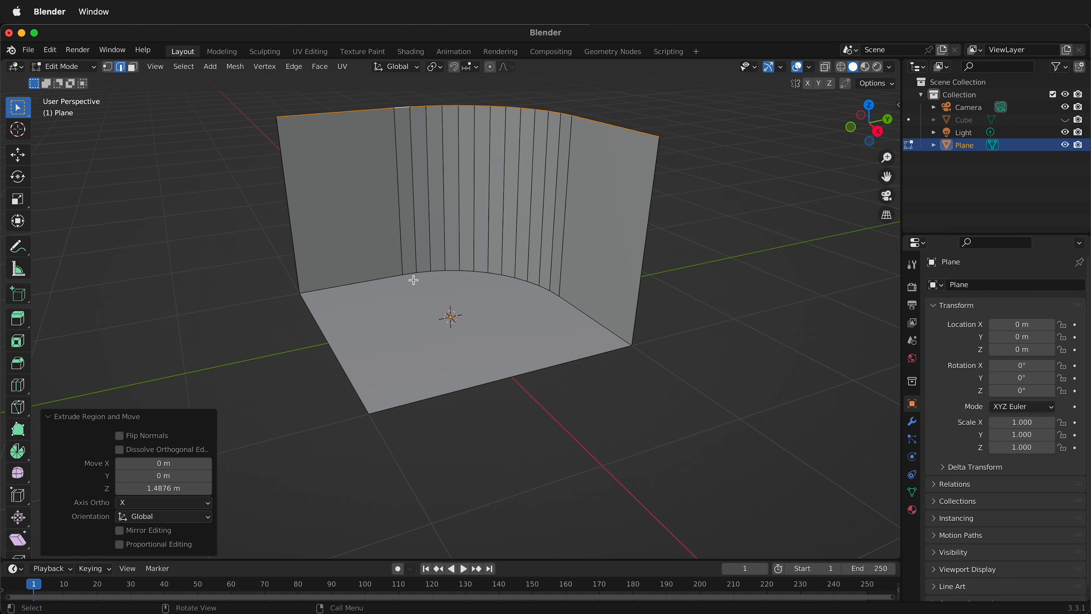
- Bevel the whole run of edges where the wall meets the floor, with a width of 0.52 m and 12 segments
left_click(462, 279)
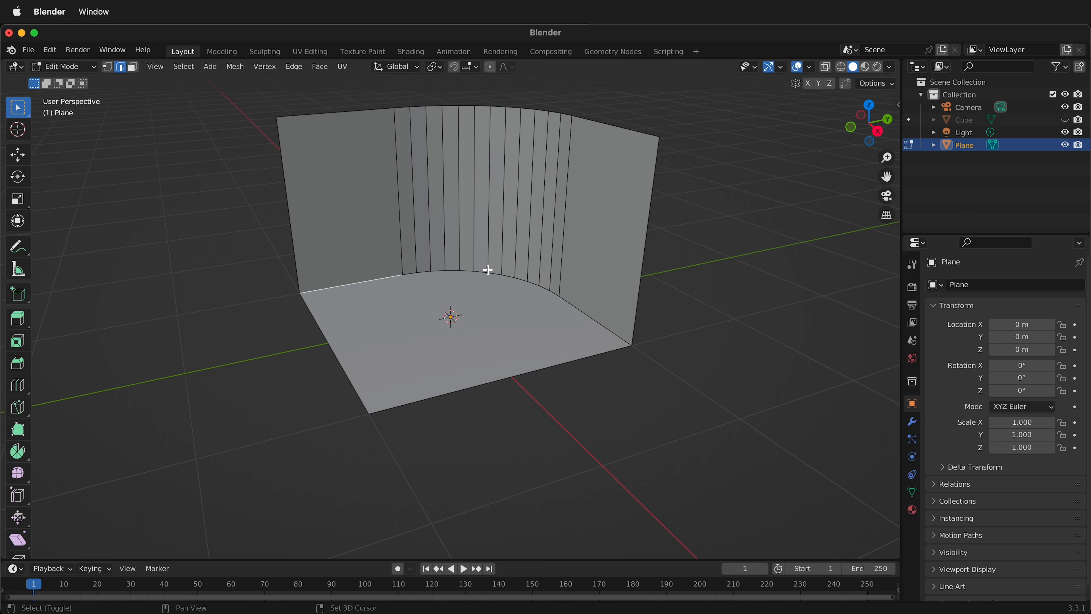
left_click(497, 273, "shift")
left_click(498, 274, "alt+shift")
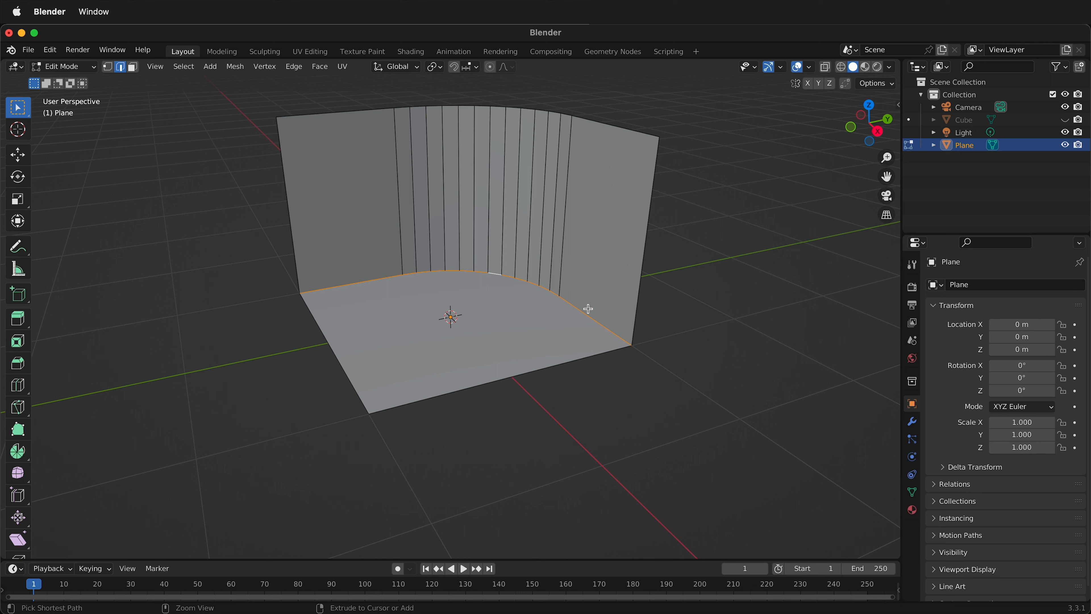
key("ctrl+b")
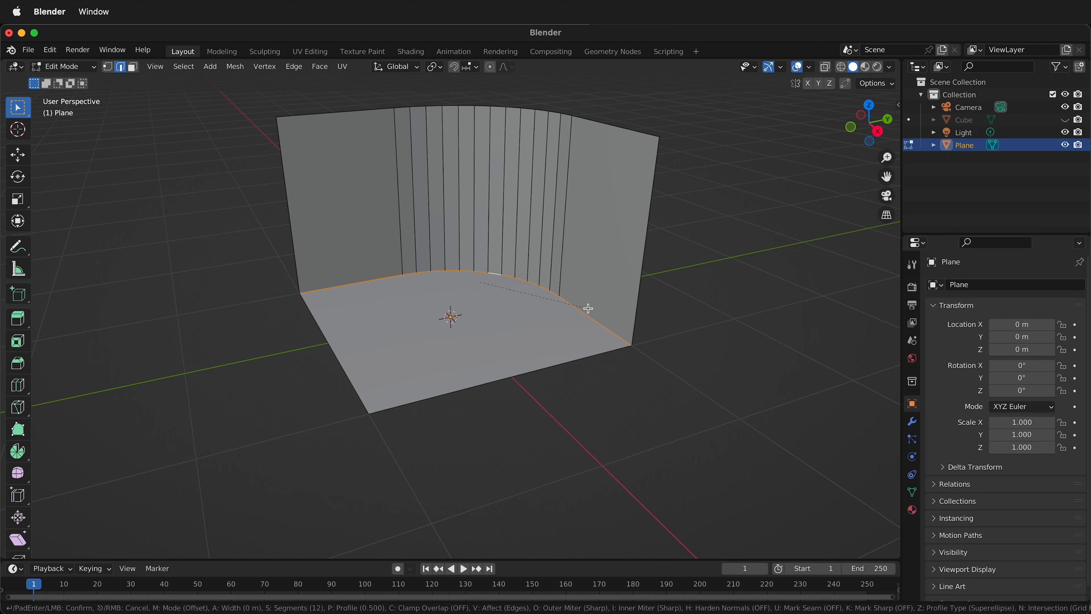
left_click(446, 289)
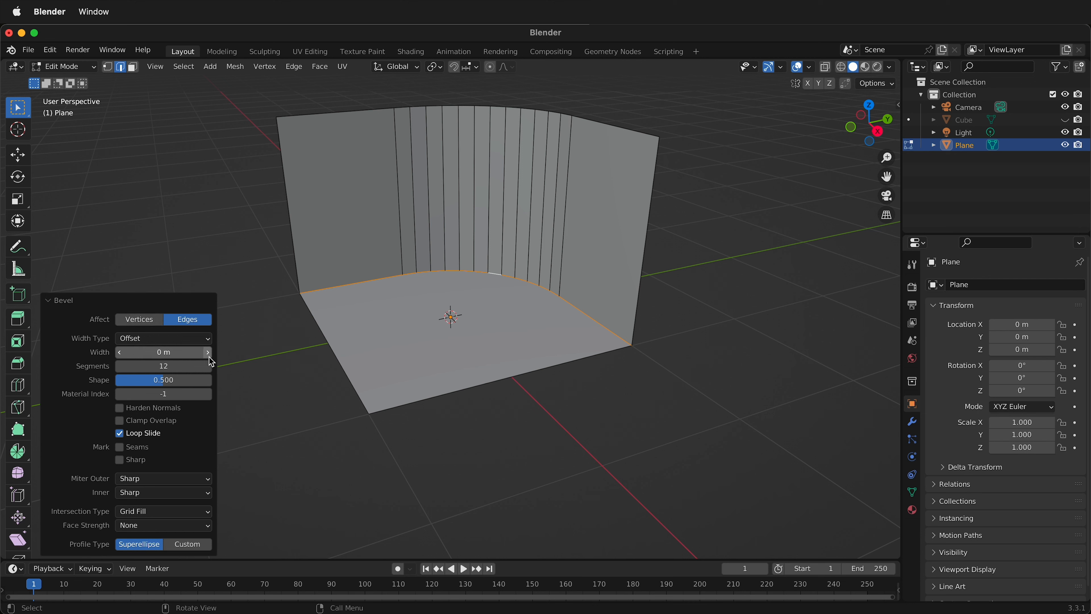
left_click_drag(147, 352, 166, 351)
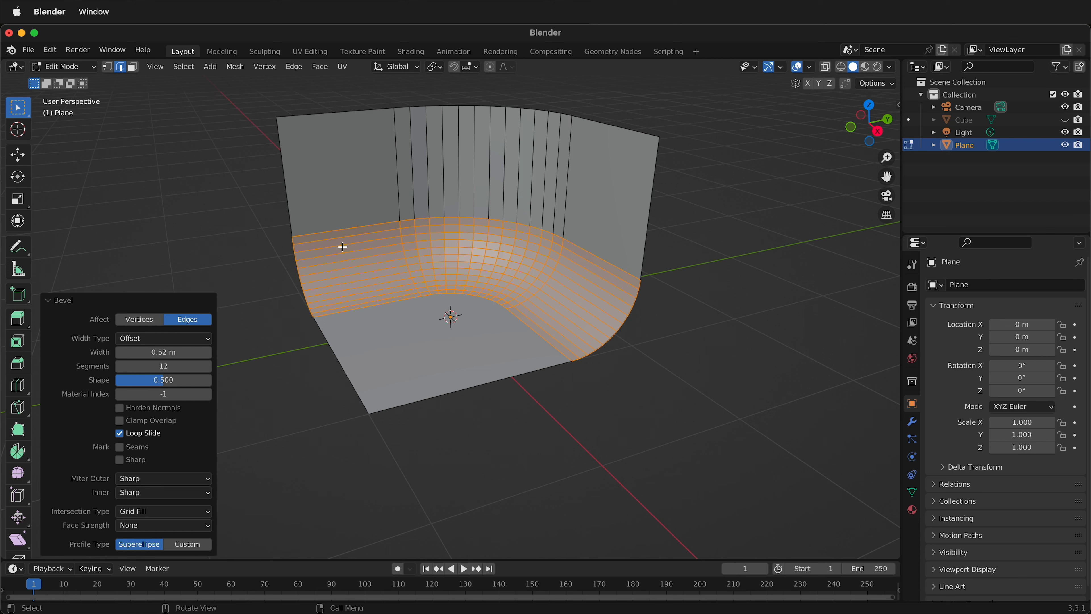
- Return to Object Mode and apply smooth shading to the curved backdrop
left_click(438, 296)
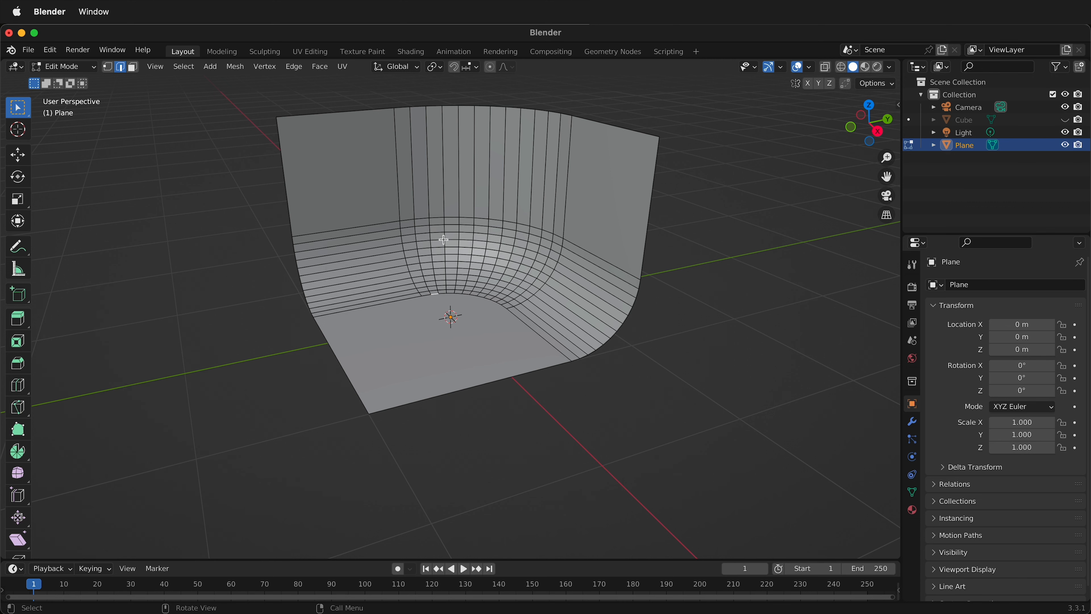
key("Tab")
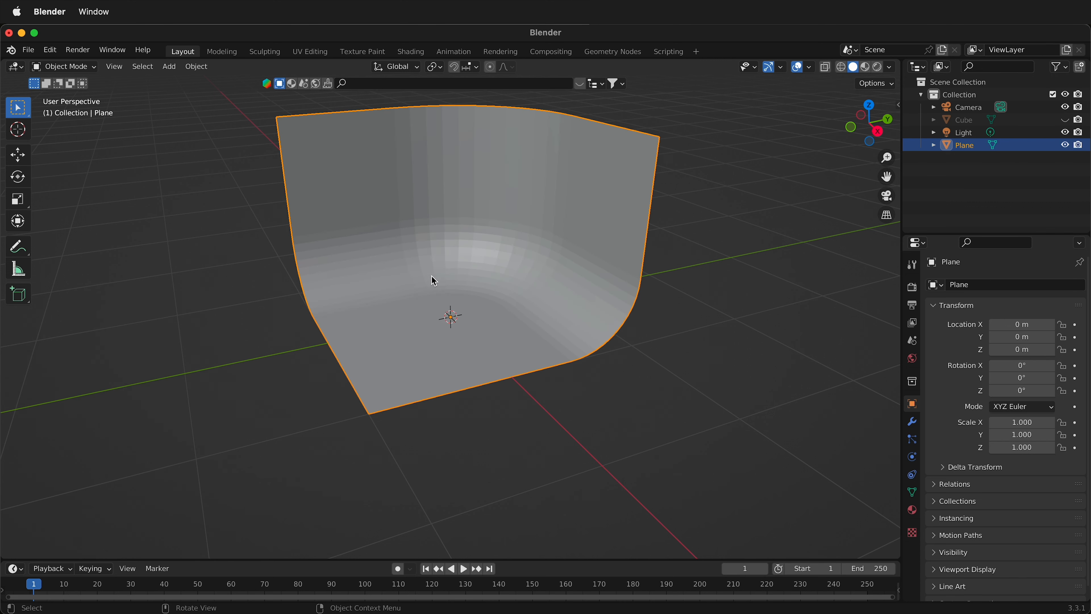
scroll(475, 326, "down", 5)
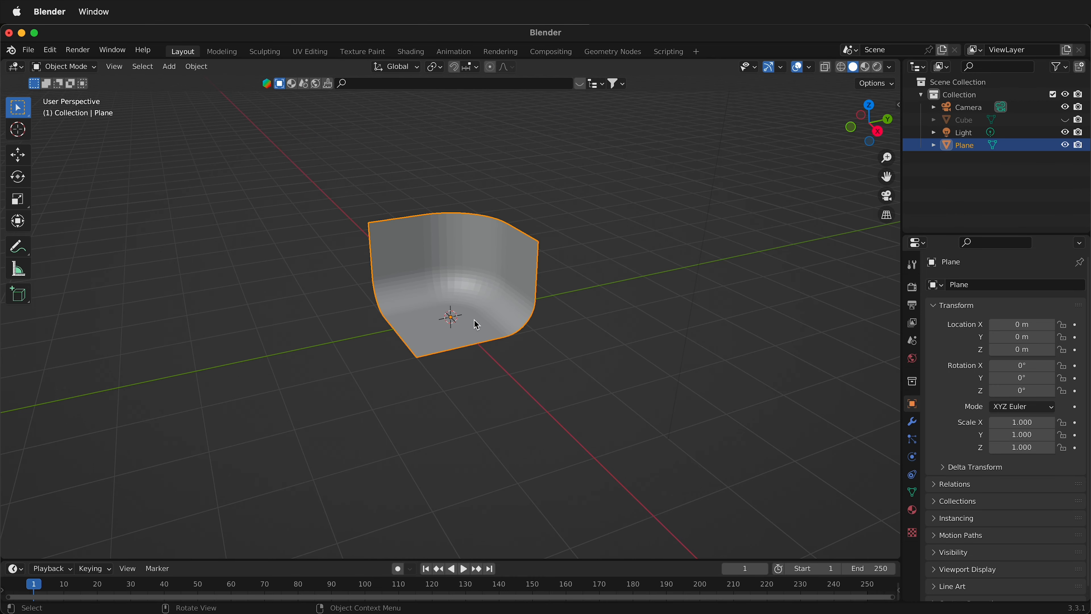
right_click(452, 254)
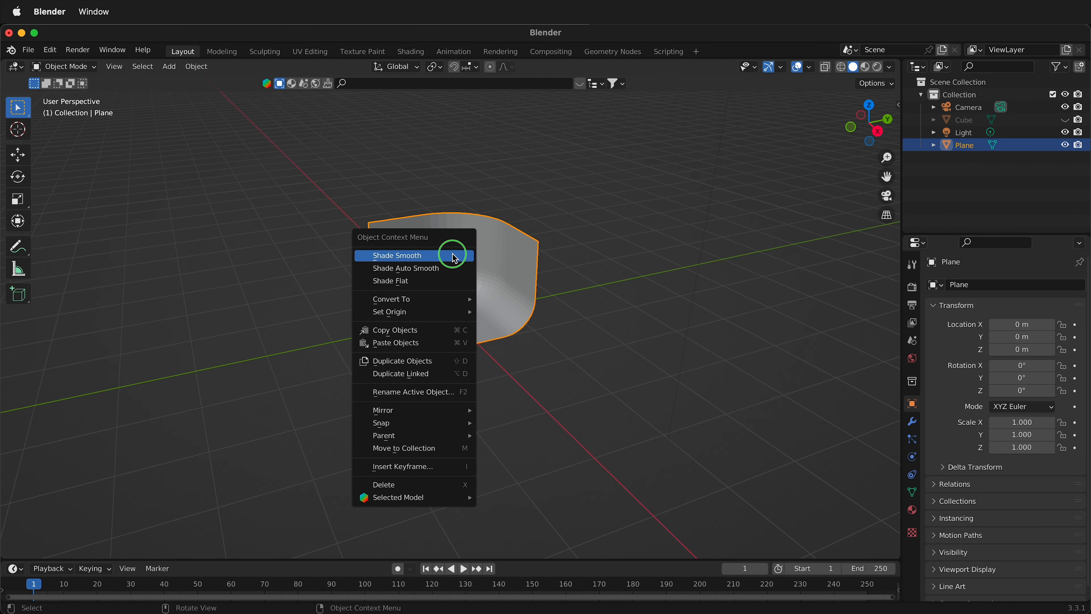
left_click(454, 257)
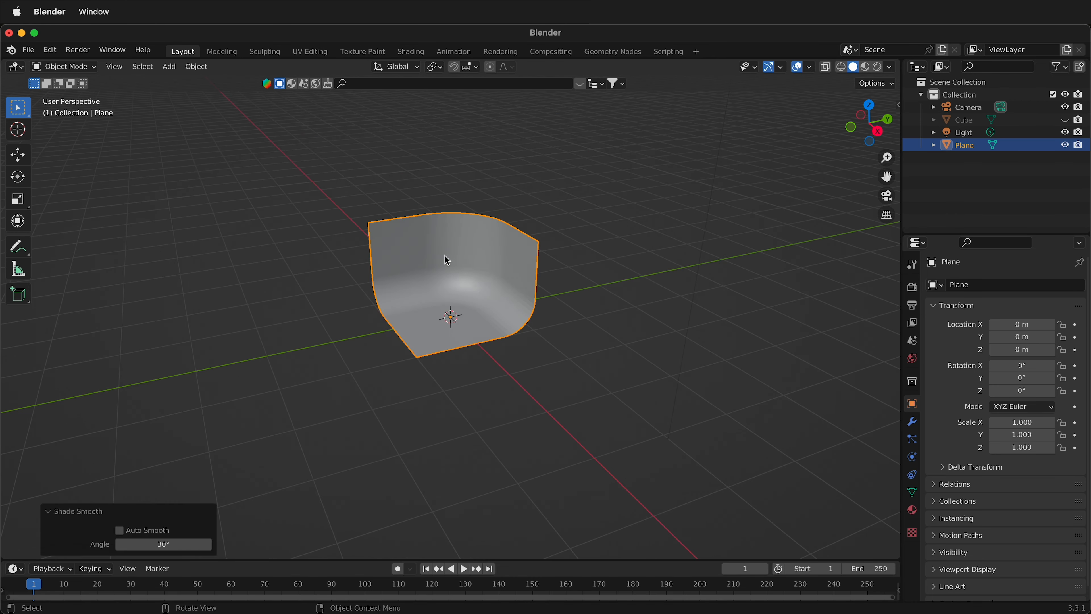
scroll(442, 316, "up", 2)
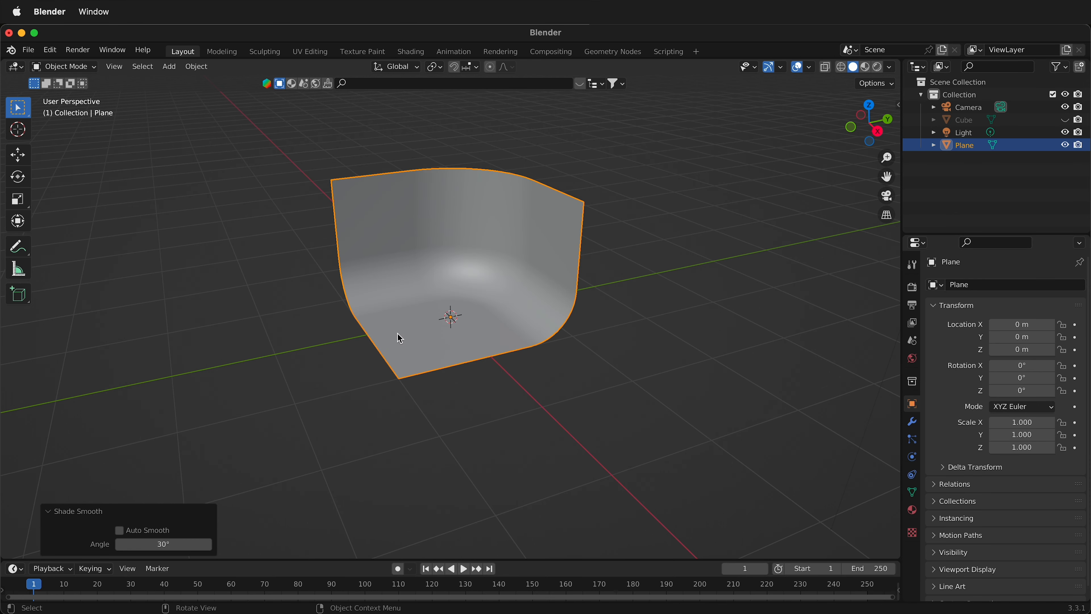
- Scale the backdrop plane up uniformly by about 6.94 and unhide the cube
scroll(406, 339, "down", 6)
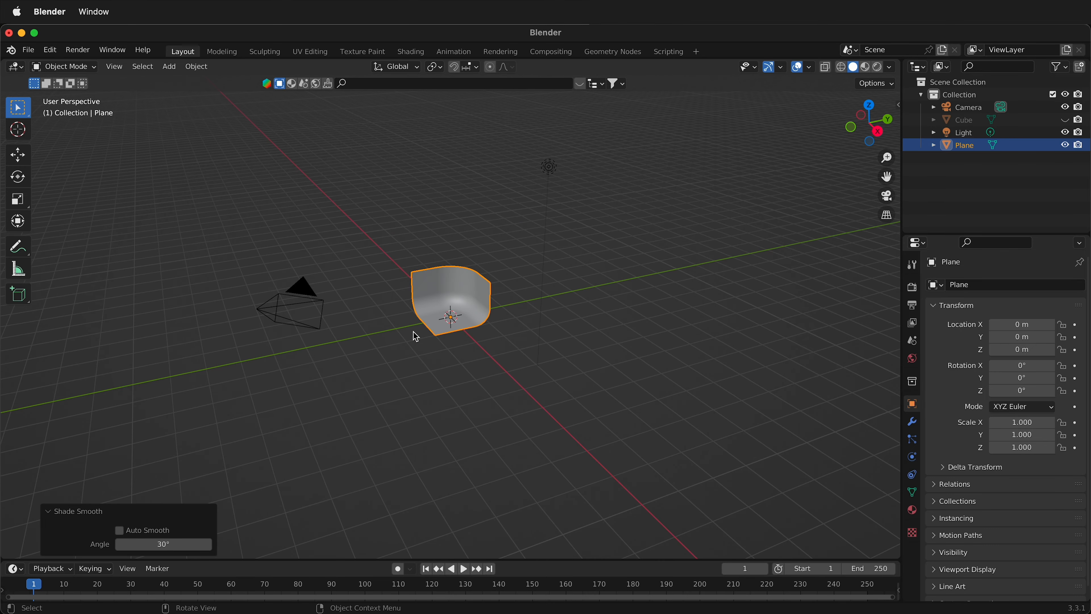
key("s")
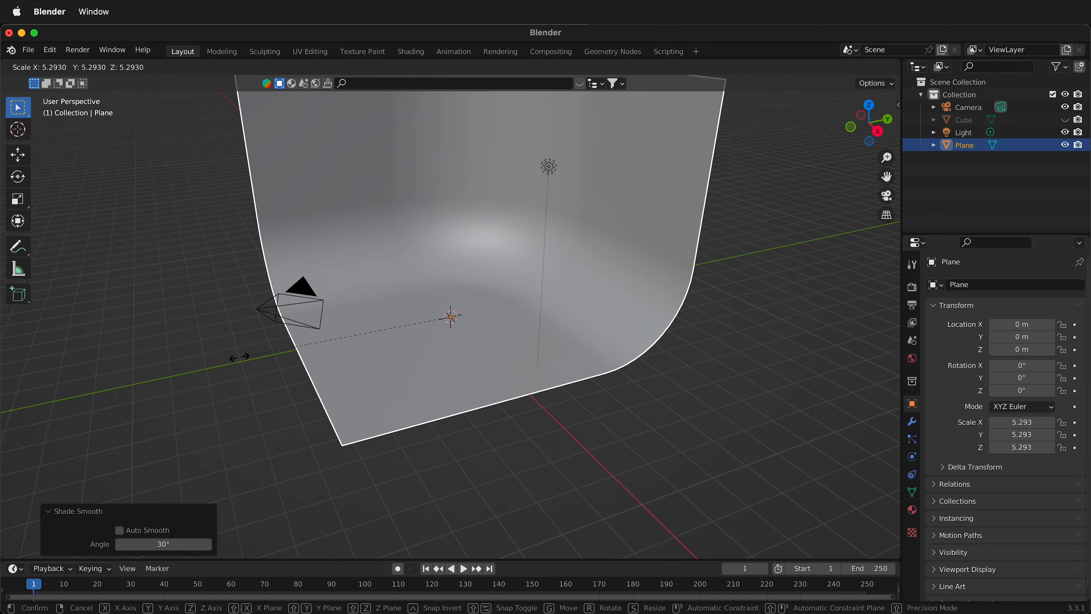
left_click(174, 369)
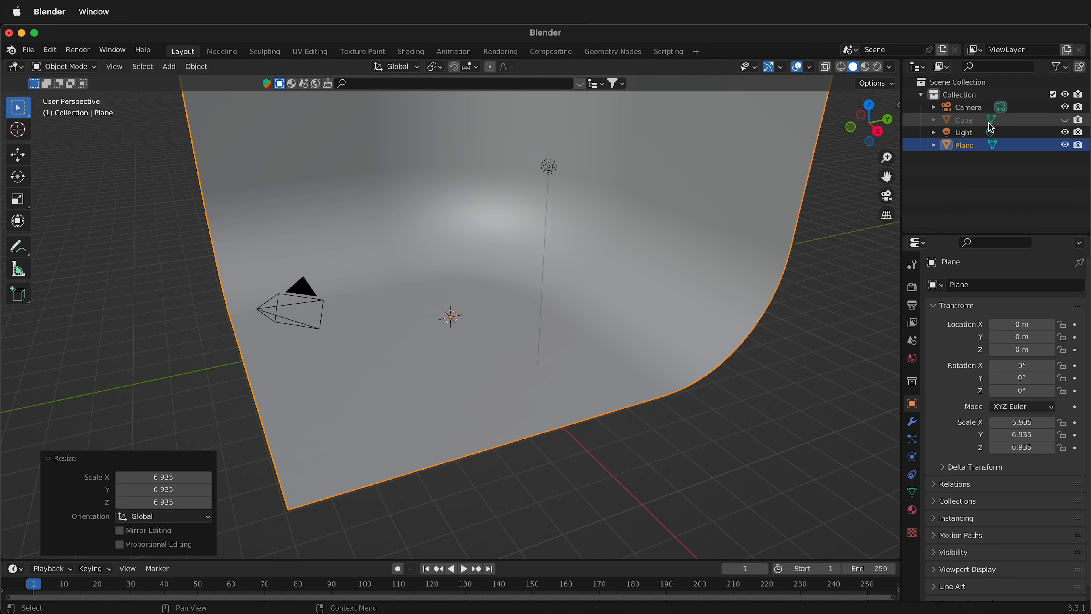
left_click(1067, 122)
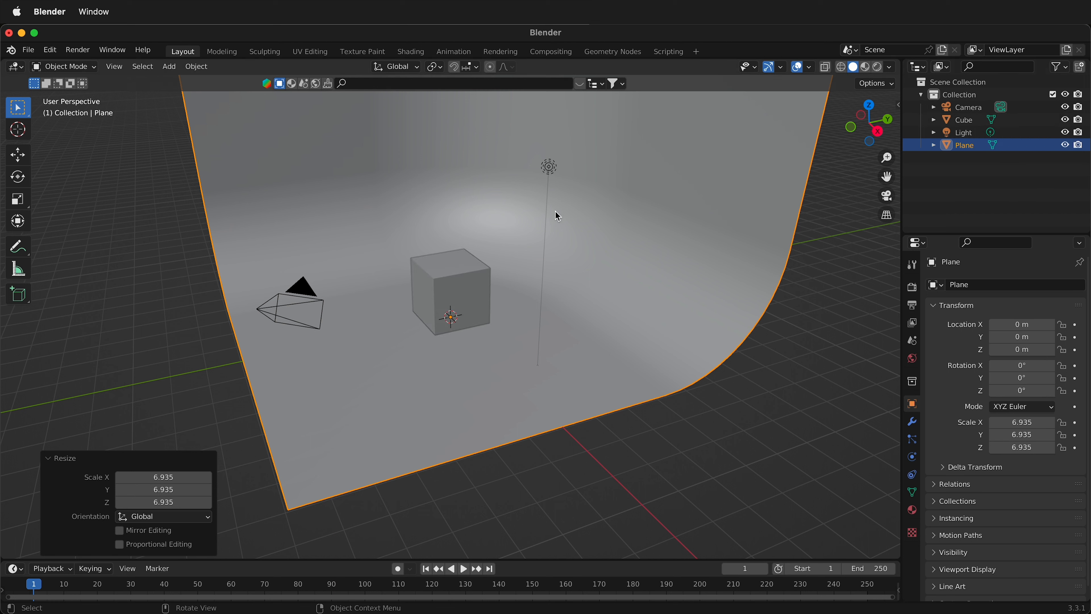
- Select the light and switch the viewport to rendered shading to preview the scene's lighting
left_click(545, 168)
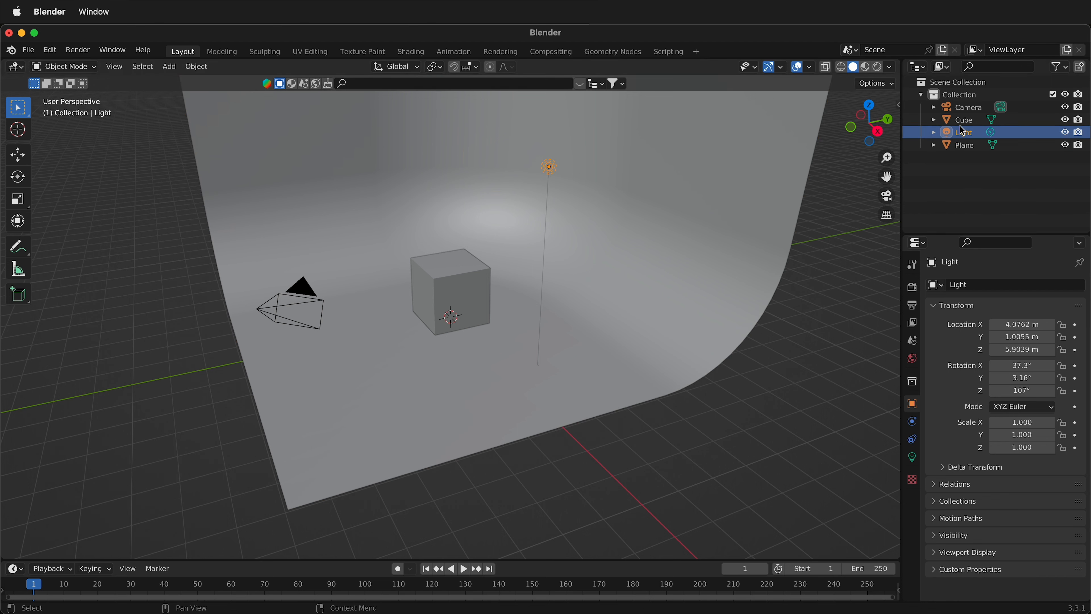
left_click(312, 289)
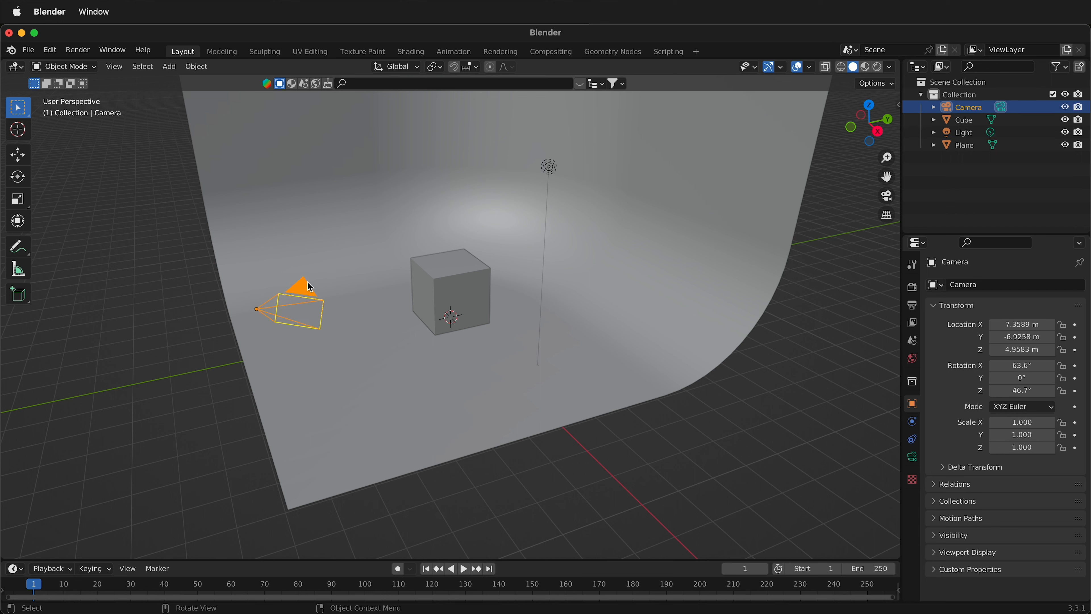
left_click(551, 166)
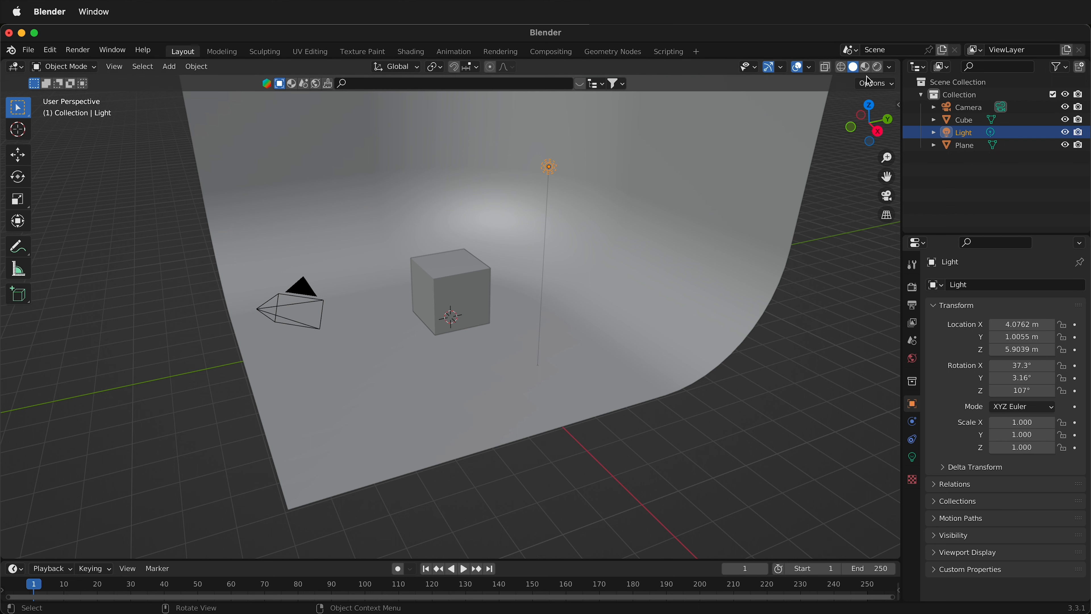
left_click(842, 69)
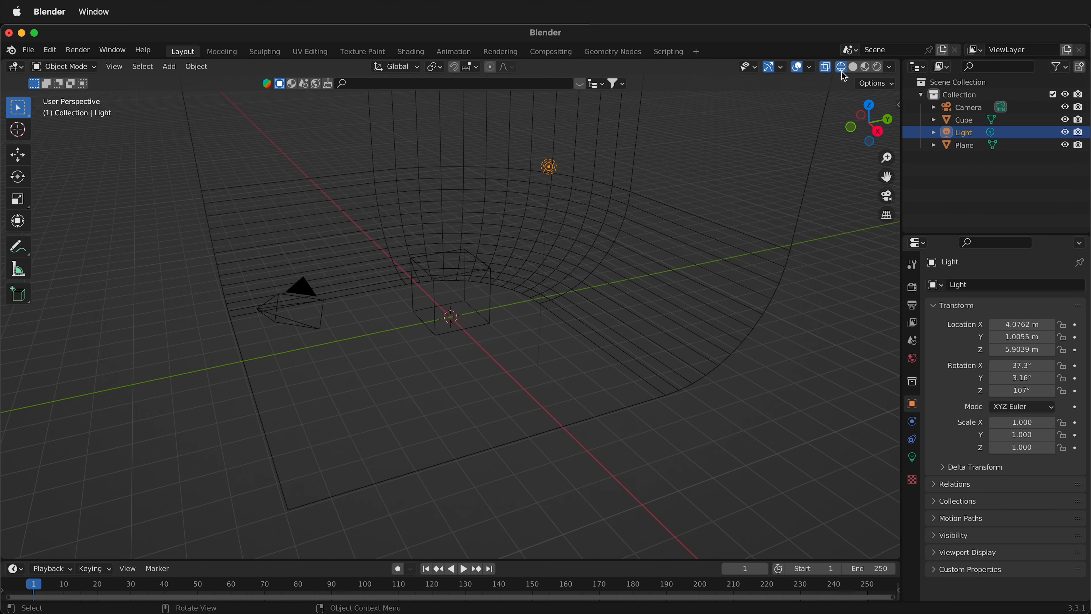
left_click(853, 67)
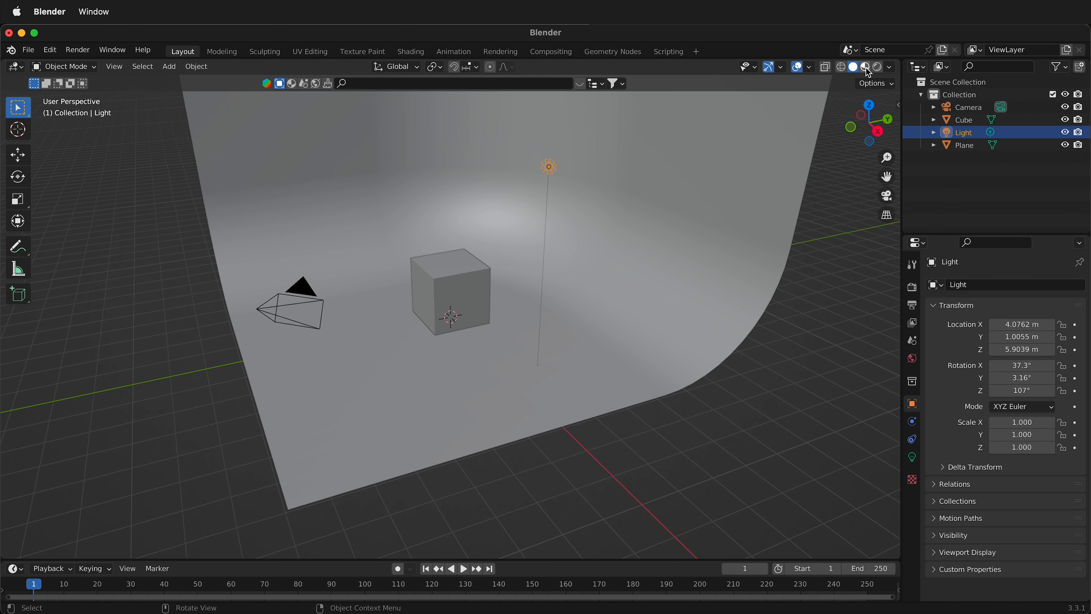
left_click(879, 74)
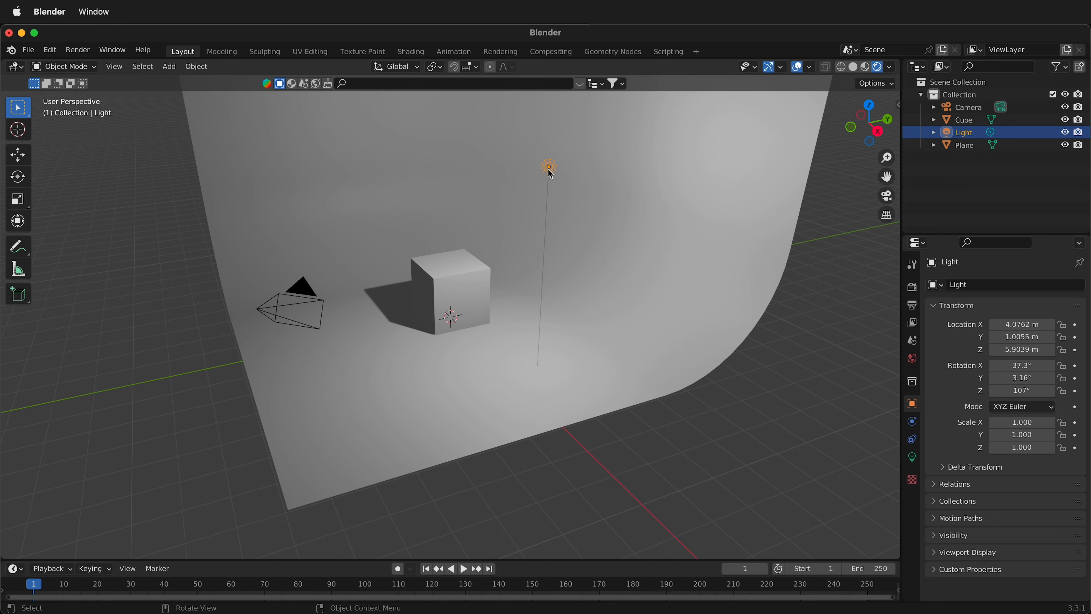
- Shift the light about 0.27 m in X and 0.62 m in Y, and place a duplicate about -3.65, -7.01, 1.03 m from it
left_click_drag(549, 167, 578, 172)
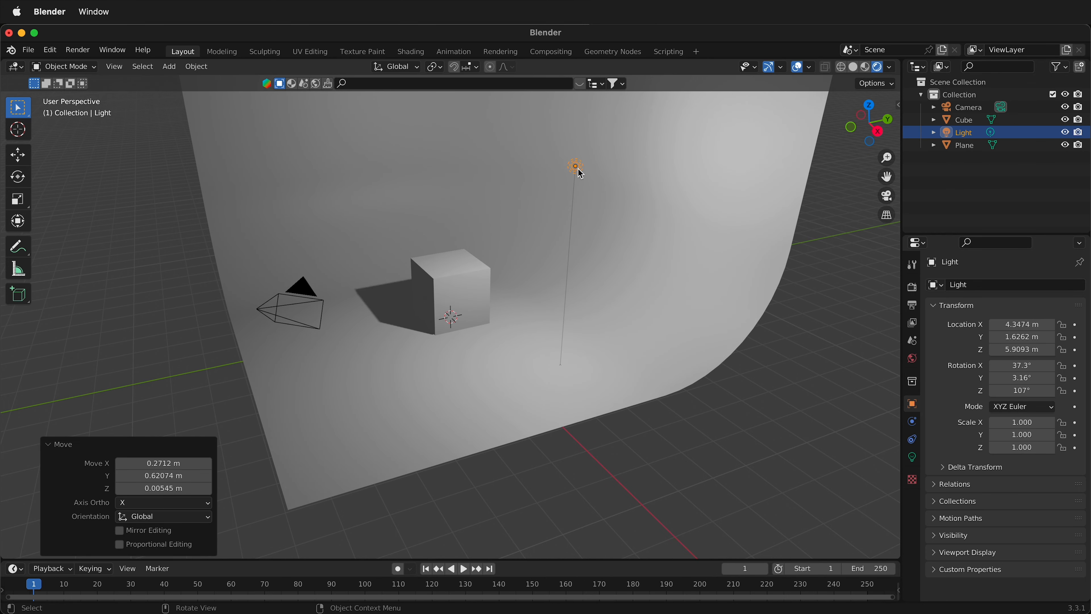
key("shift+d")
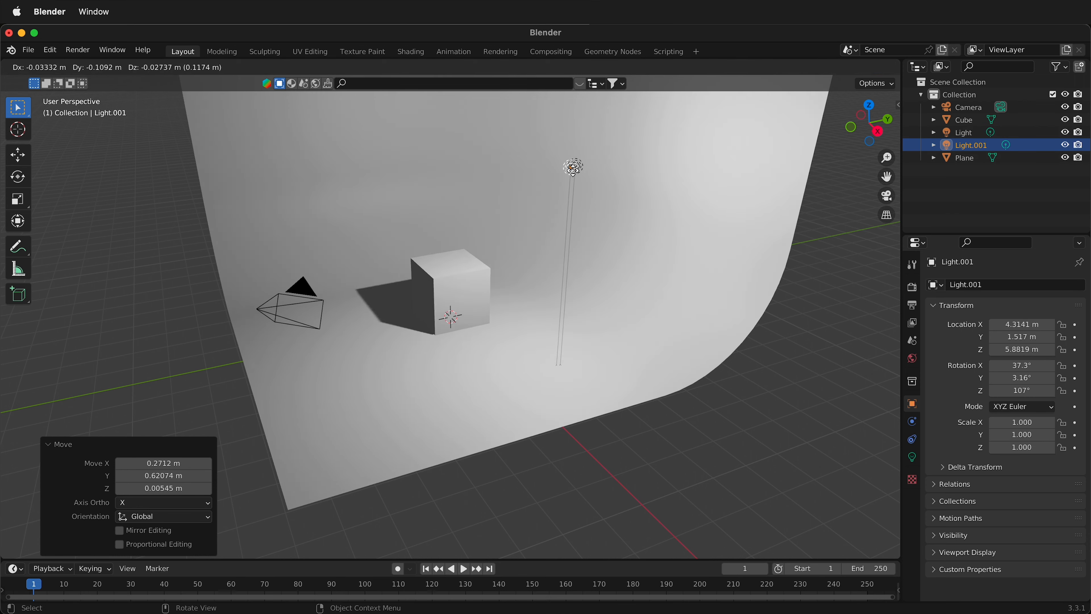
left_click_drag(399, 147, 268, 128)
left_click(267, 127)
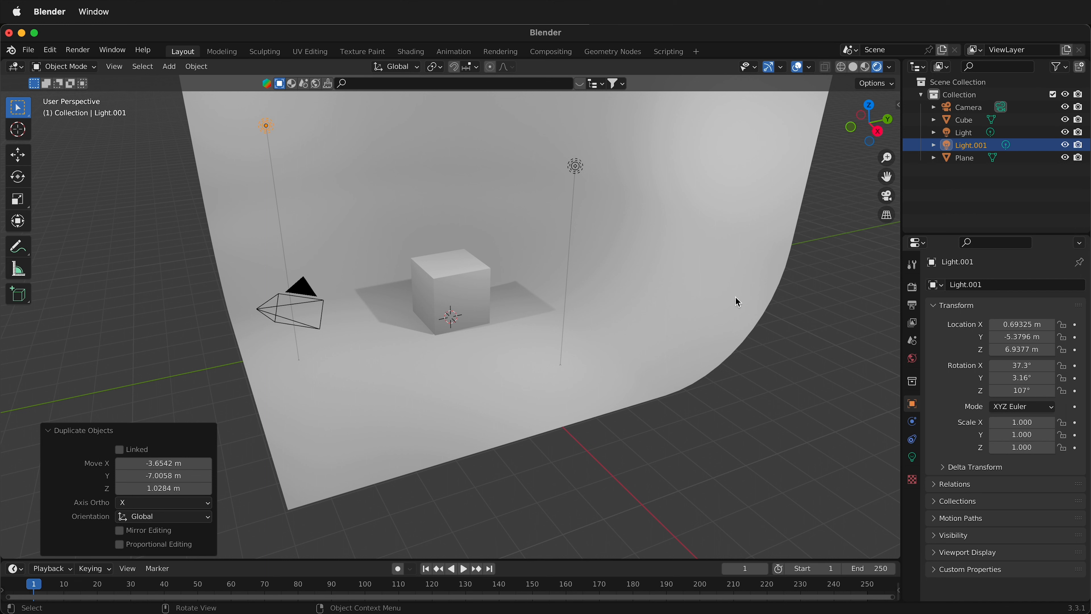
- Set the color of the original point light to a saturated green
left_click(582, 169)
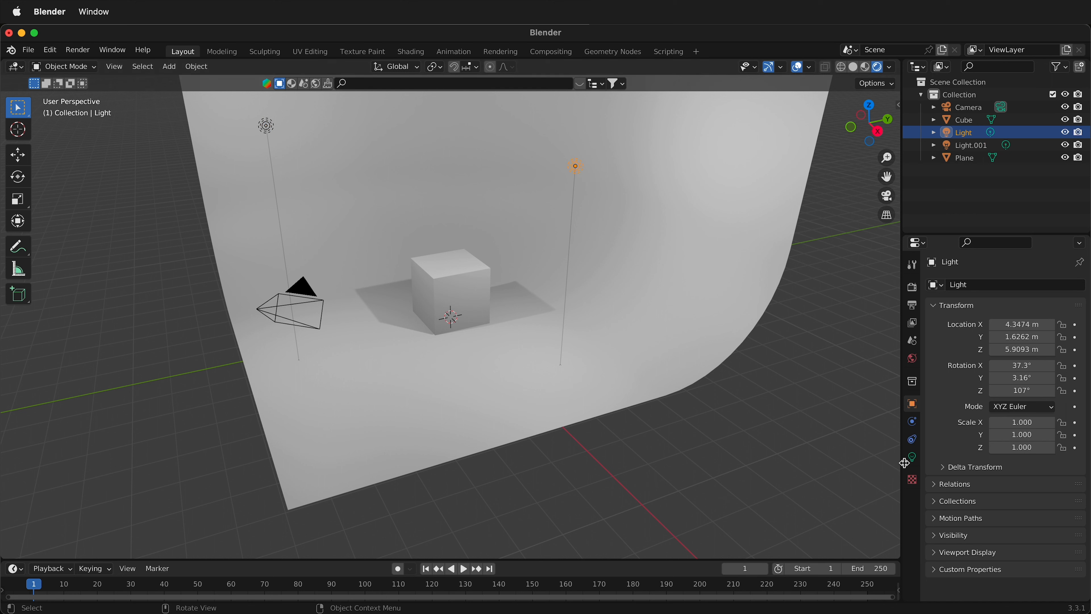
left_click(912, 458)
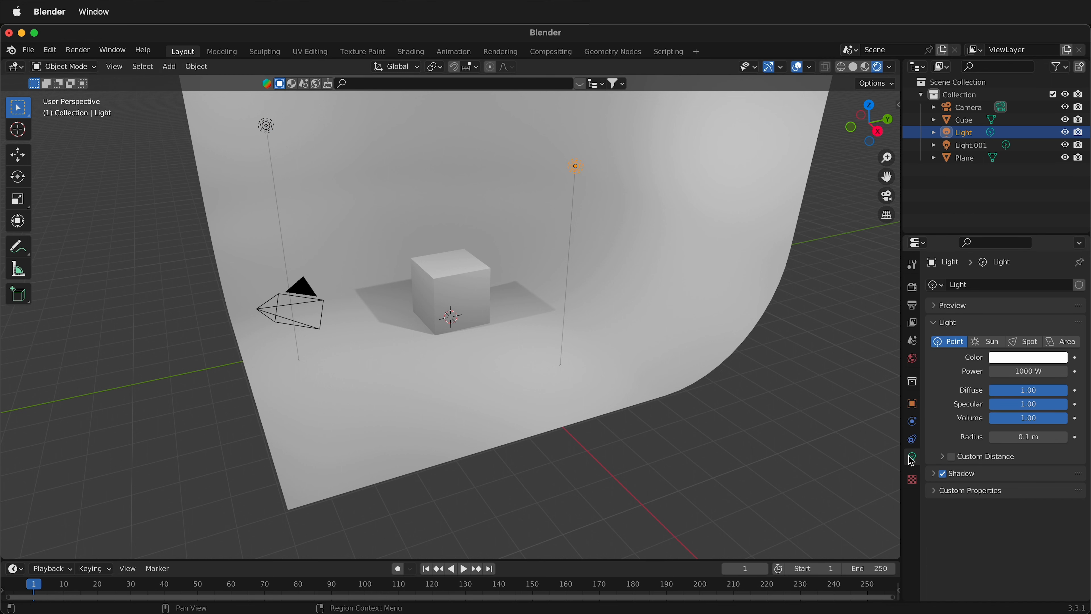
left_click(1021, 360)
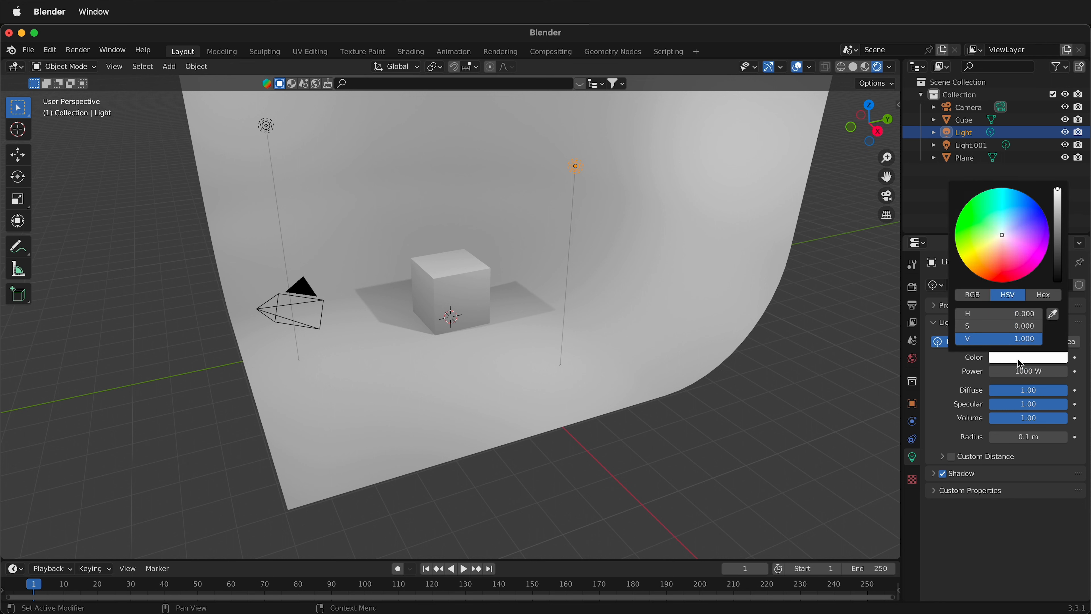
left_click_drag(1010, 237, 979, 221)
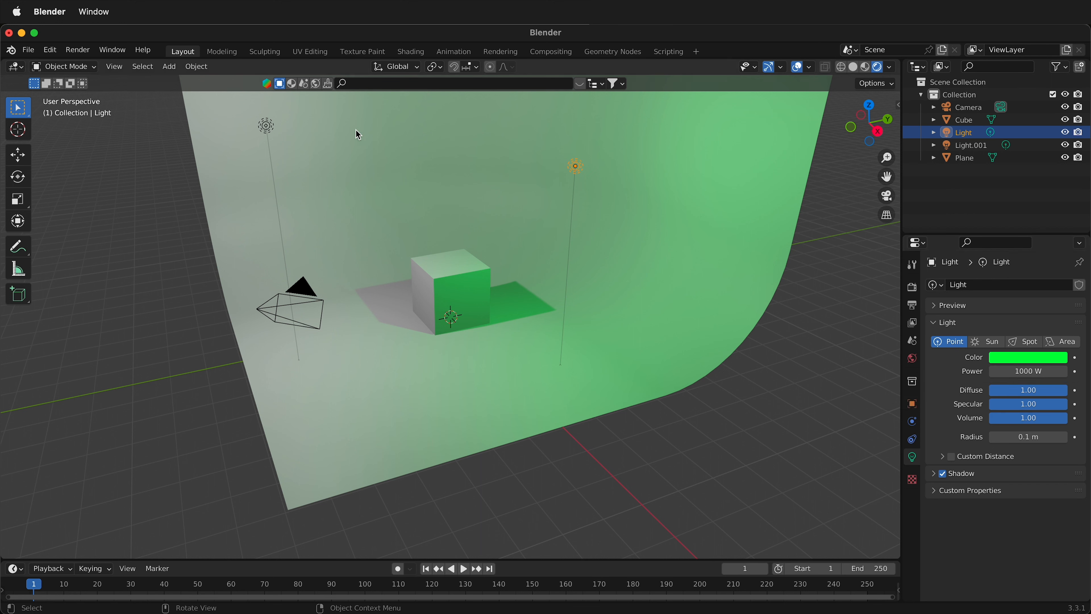
- Set the color of the duplicated point light, Light.001, to purple
left_click(265, 131)
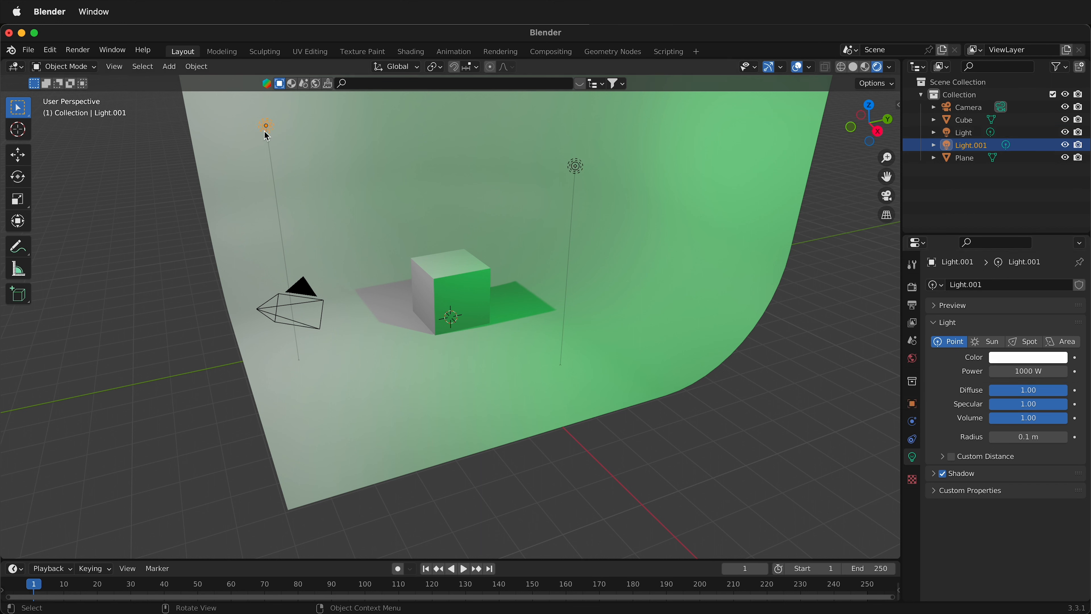
left_click(1030, 357)
left_click_drag(1004, 226, 1035, 239)
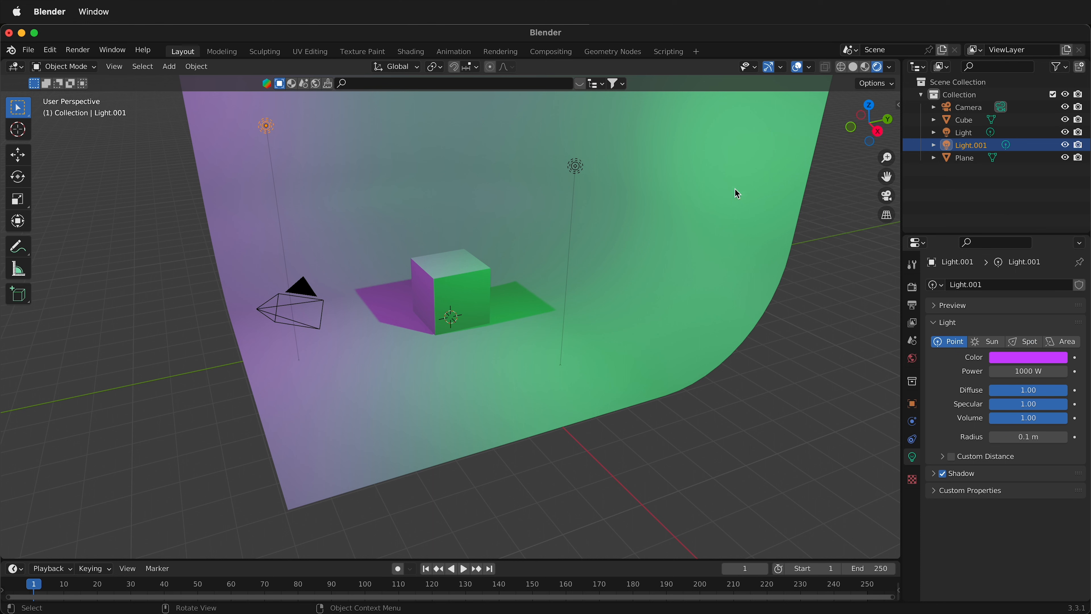
- Enable the Move object gizmo in the viewport and try it by selecting the plane and both lights
middle_click_drag(431, 375, 526, 385)
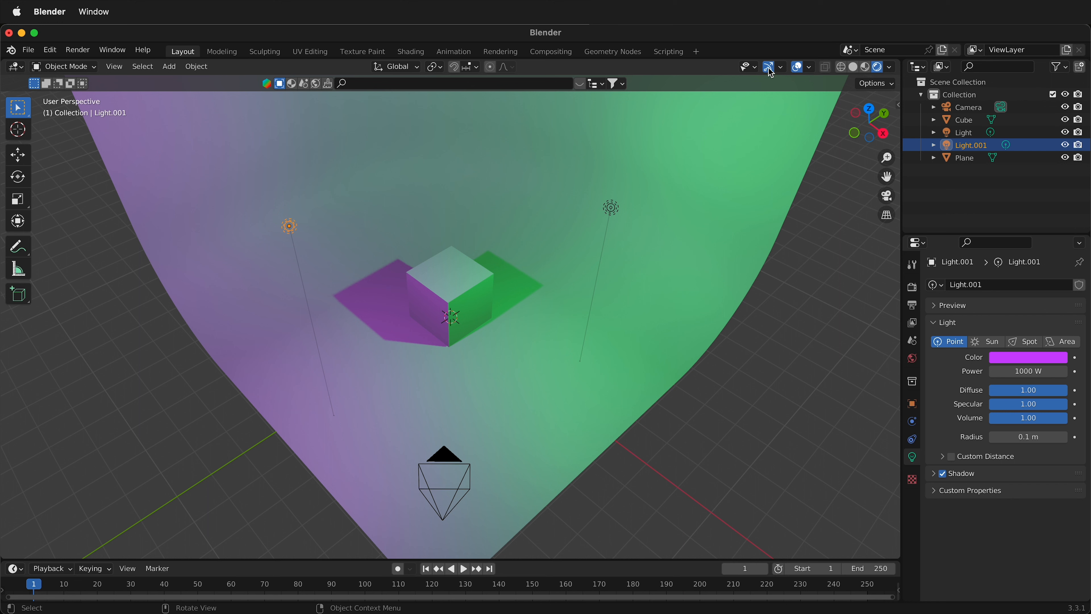
left_click(779, 69)
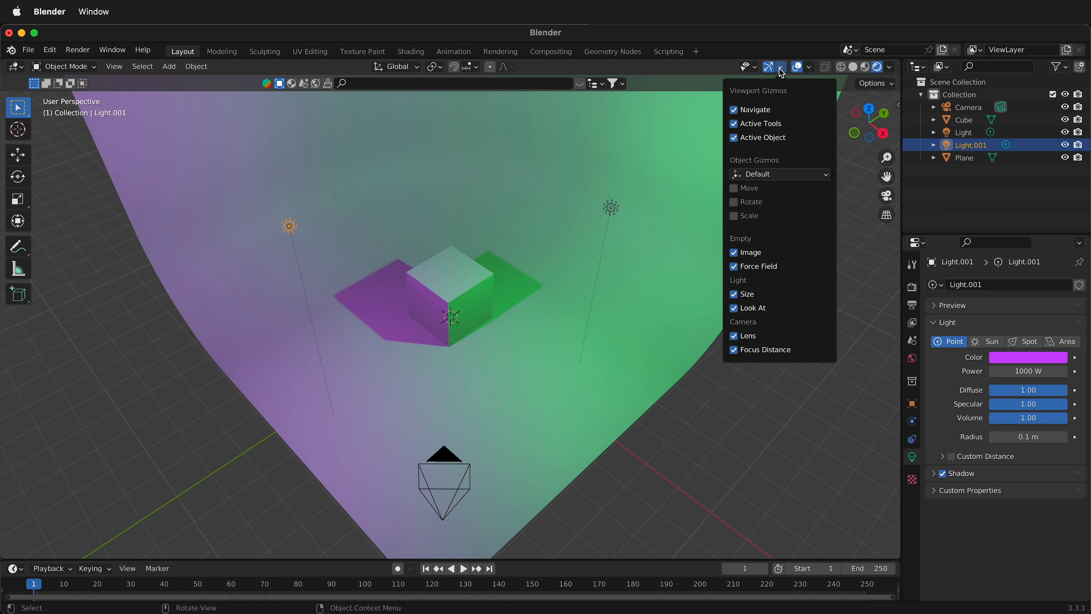
left_click(737, 189)
left_click(613, 209)
left_click(470, 301)
left_click(387, 397)
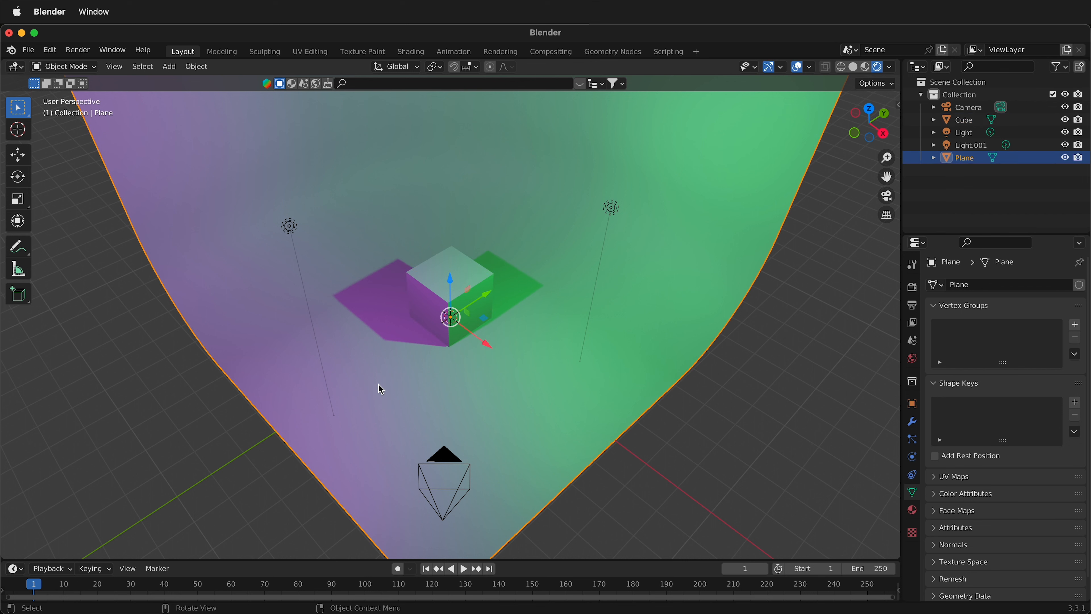
left_click(292, 226)
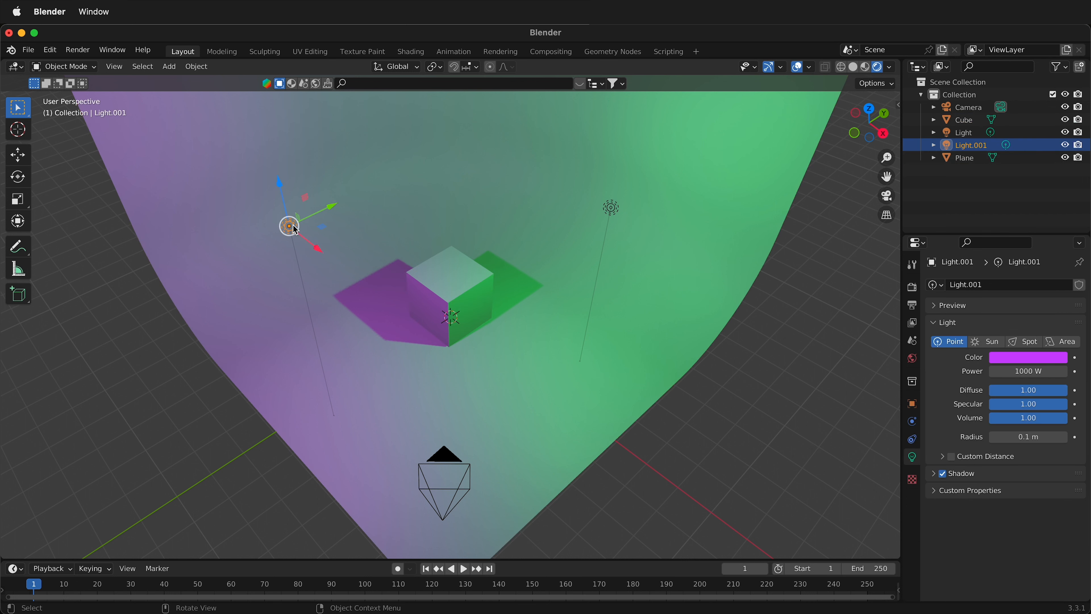
left_click(616, 210)
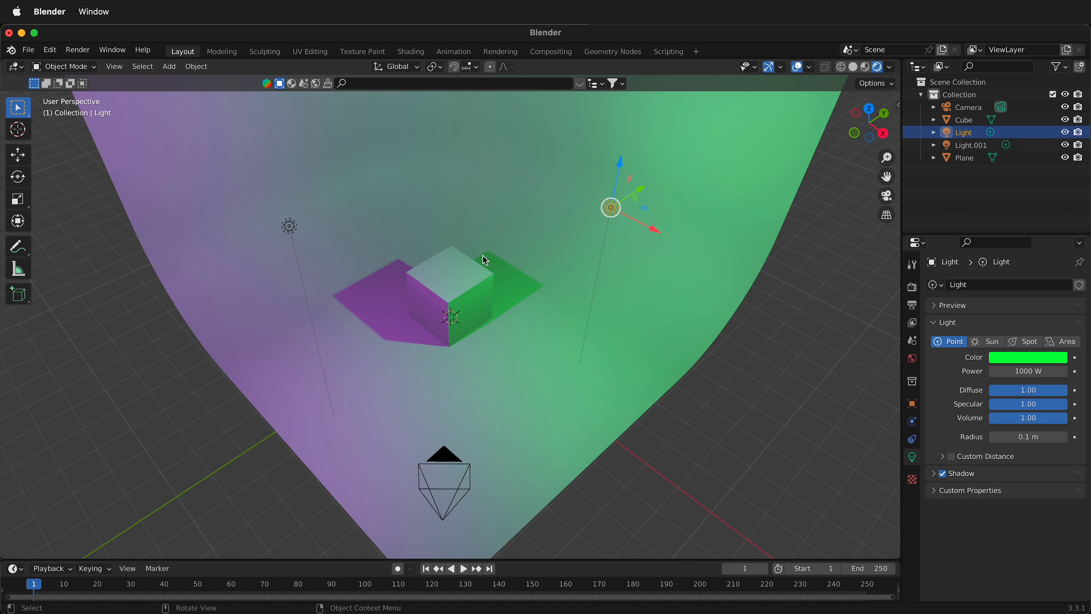
- Move the purple light horizontally about 0.93 m in X and -4.37 m in Y, and the green light about 3.85 m and -1.15 m
left_click(289, 225)
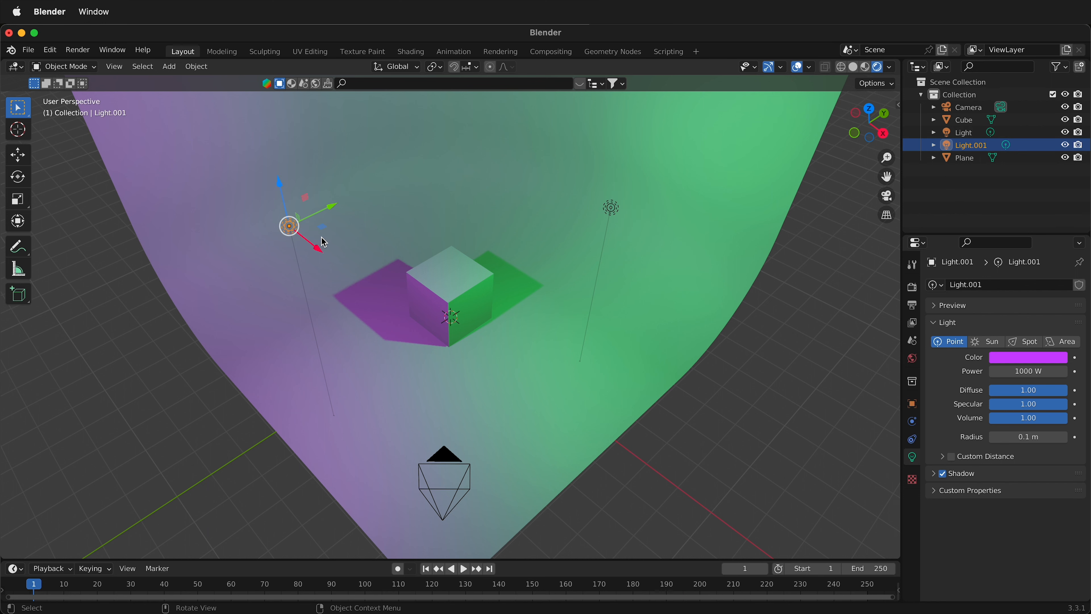
left_click_drag(324, 229, 144, 351)
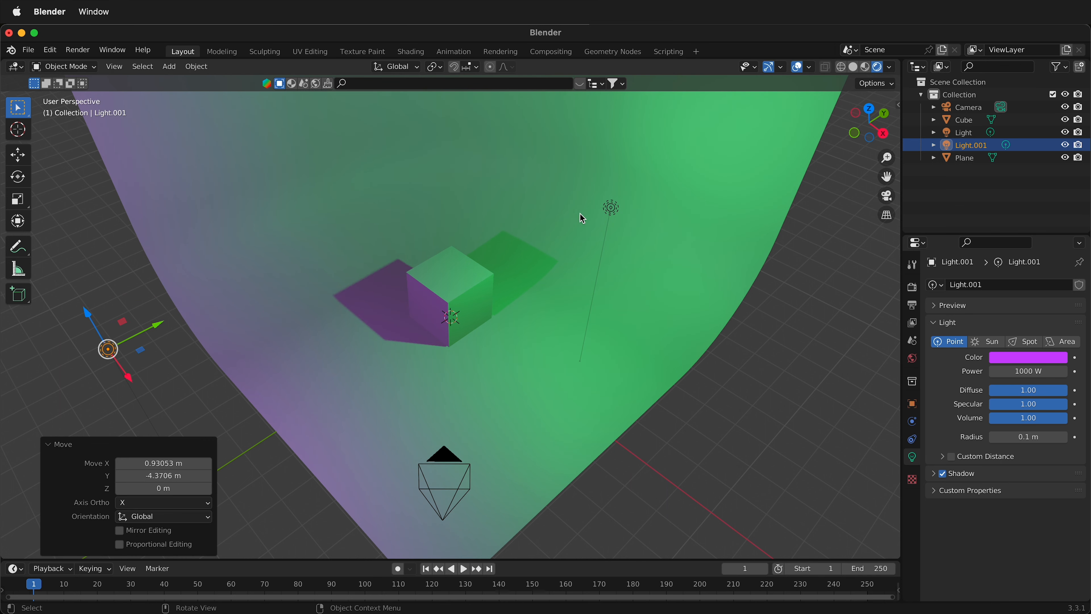
left_click(619, 209)
left_click_drag(642, 210, 763, 301)
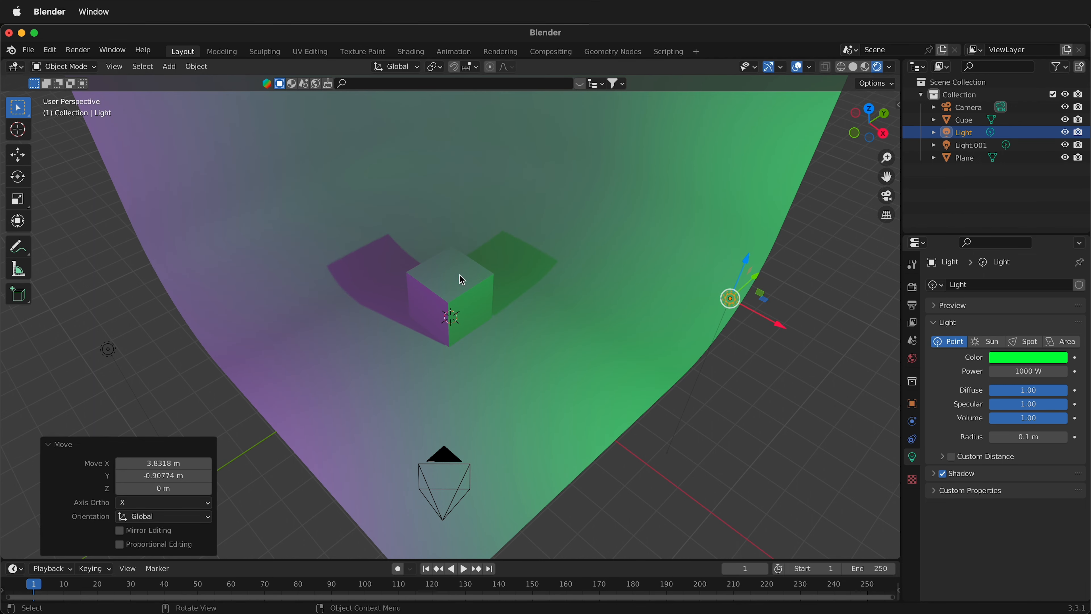
left_click_drag(763, 303, 760, 310)
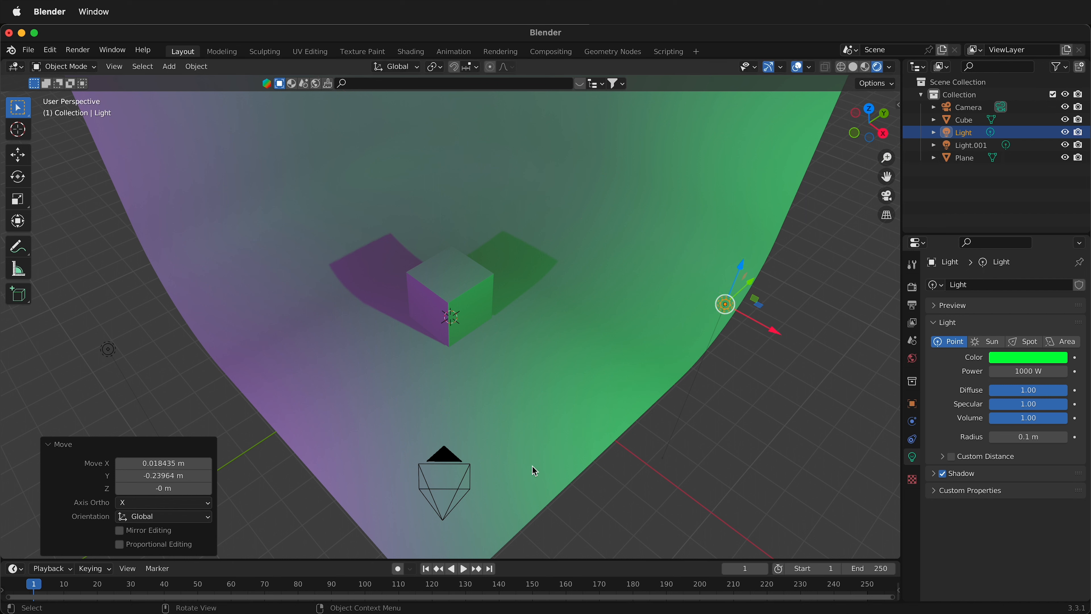
- Select the camera and look at the scene through the active camera
left_click(444, 456)
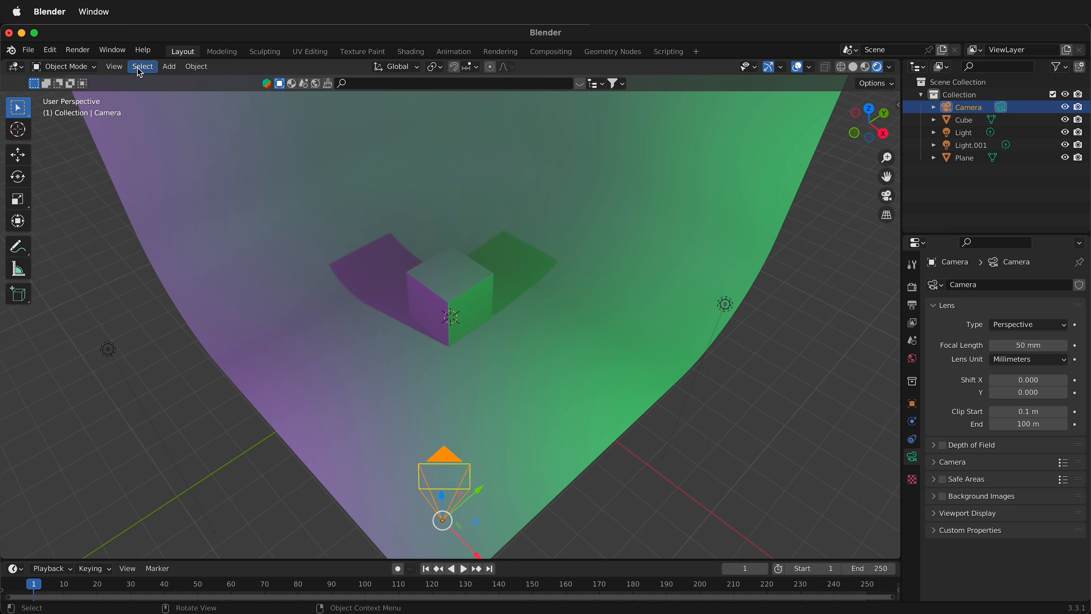
left_click(122, 68)
mouse_move(144, 196)
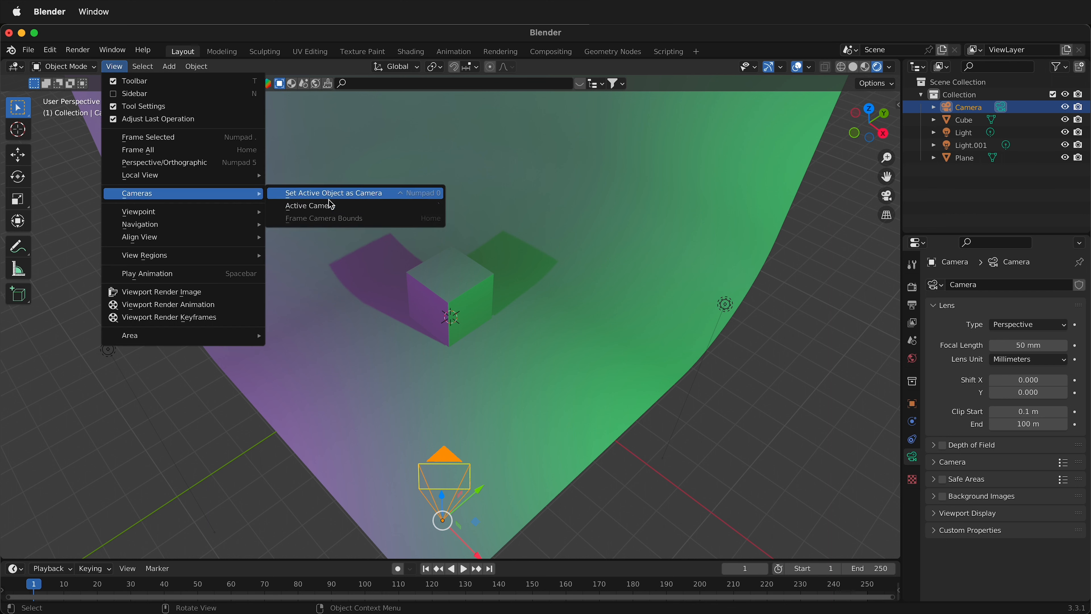
left_click(328, 208)
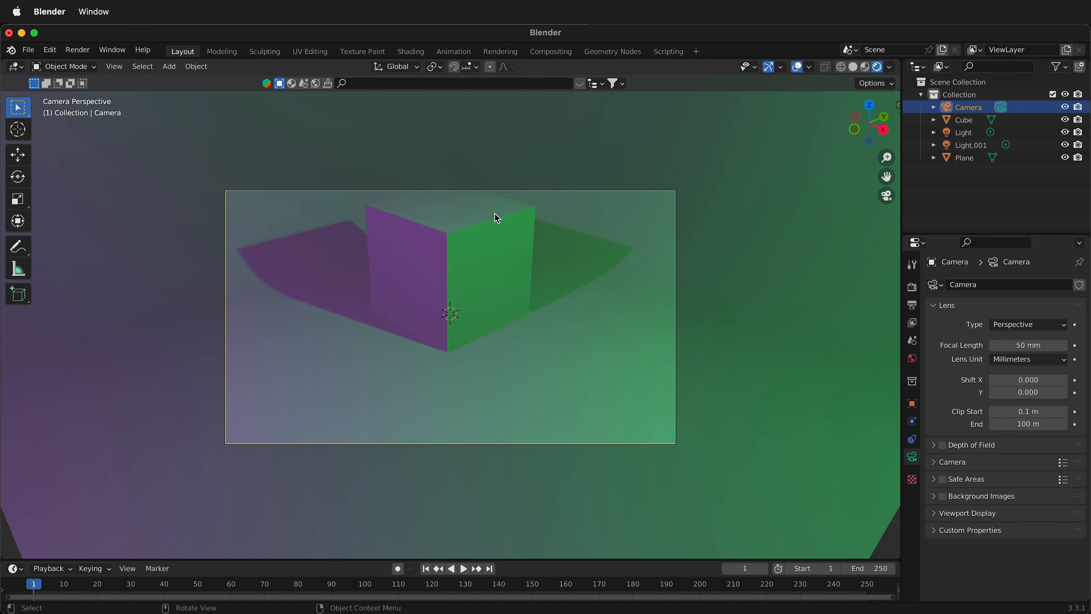
- Lock the camera to the view and reframe it from a slightly lower angle with the whole cube centered in the frame
left_click(898, 104)
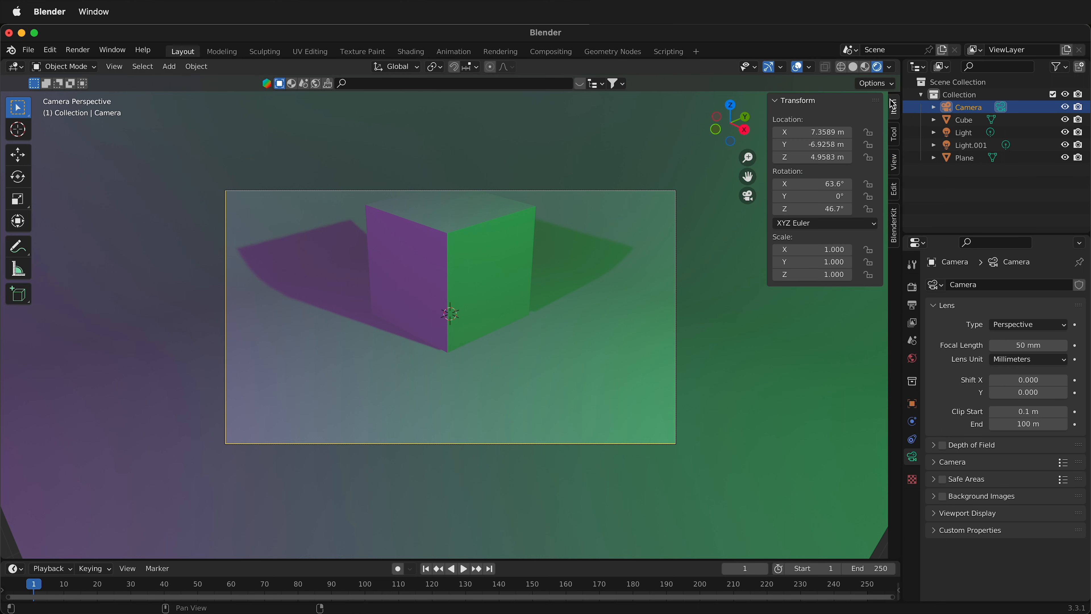
left_click(894, 165)
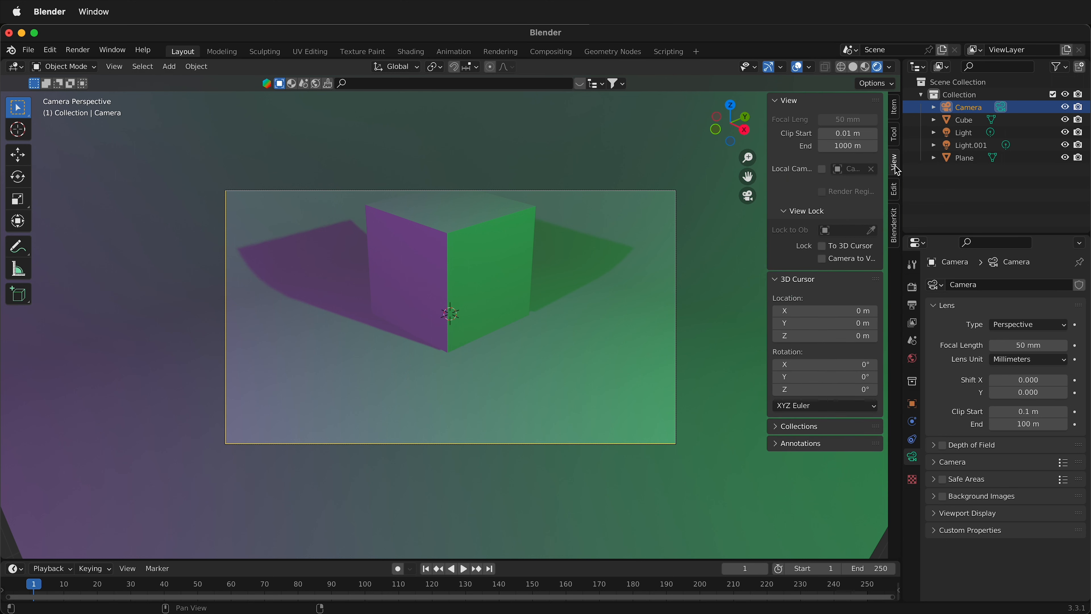
left_click(823, 260)
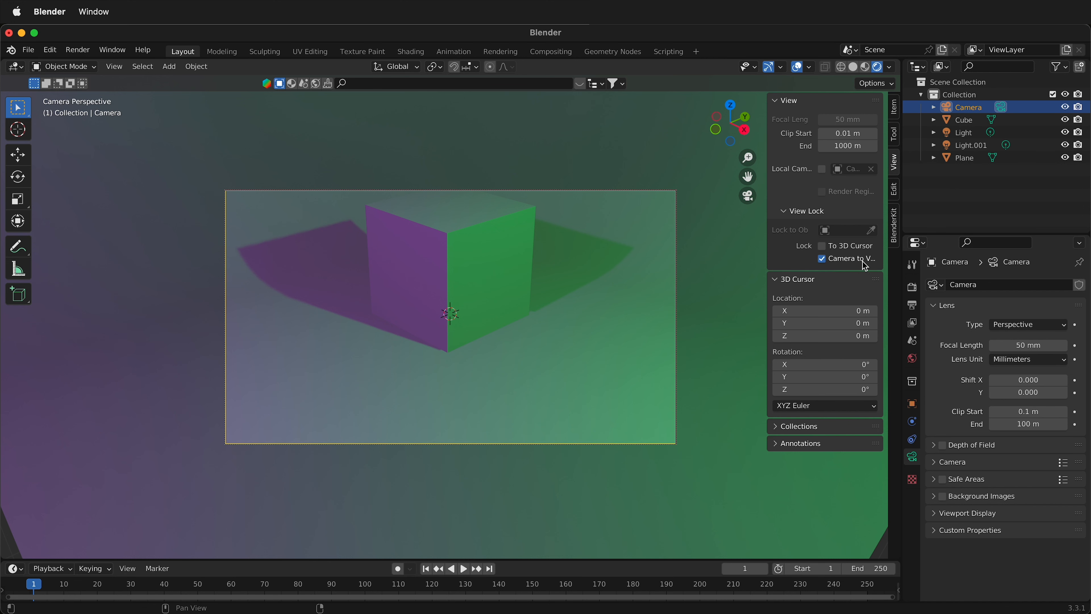
middle_click_drag(469, 267, 468, 243)
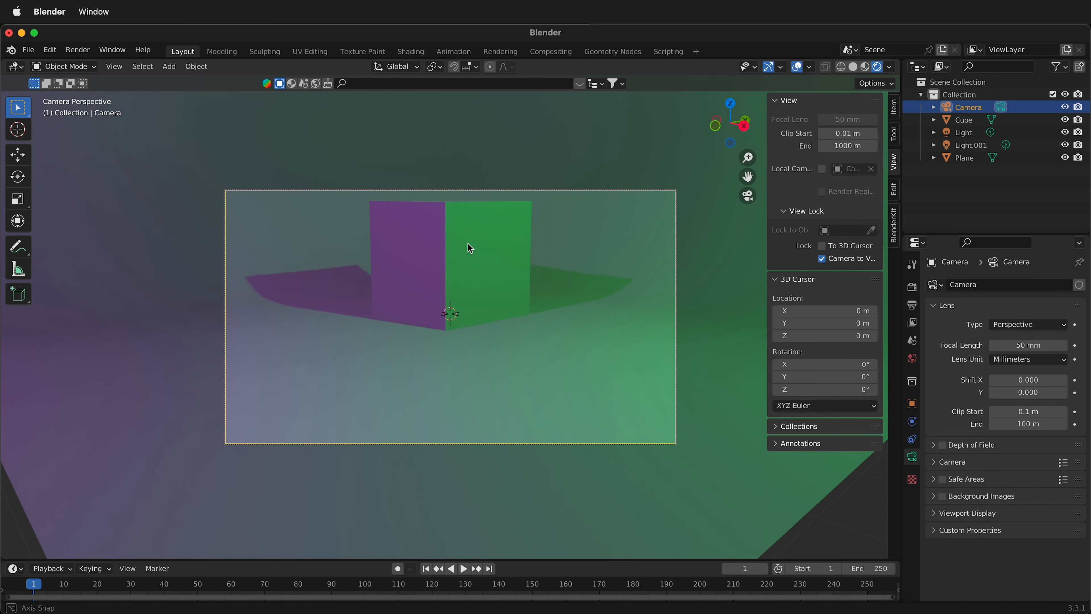
middle_click_drag(539, 246, 551, 296)
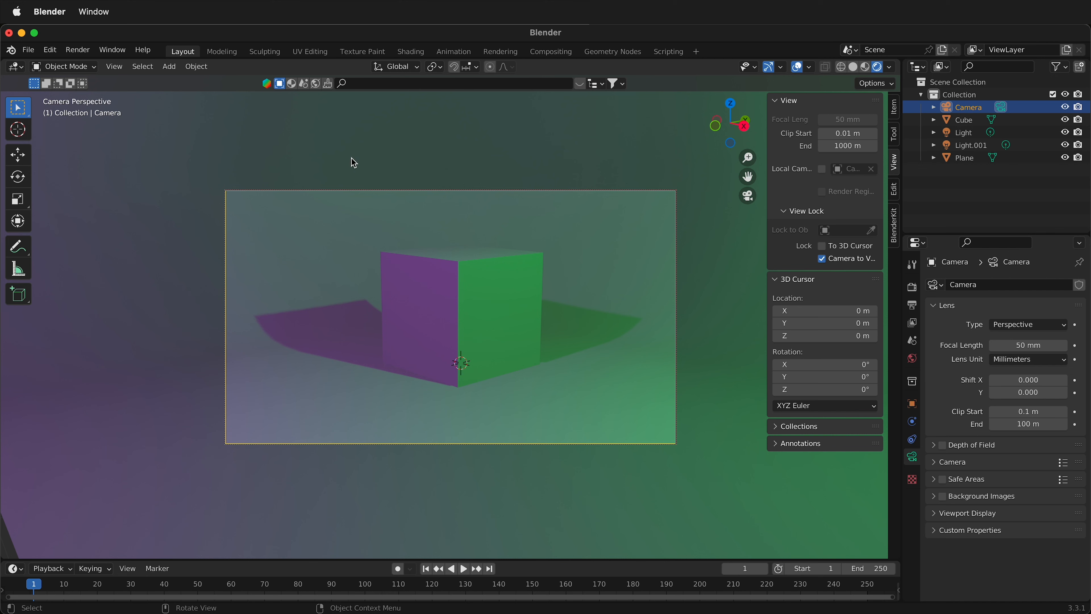
- Leave the active camera view and look at the whole backdrop with both lights and the camera
left_click(114, 67)
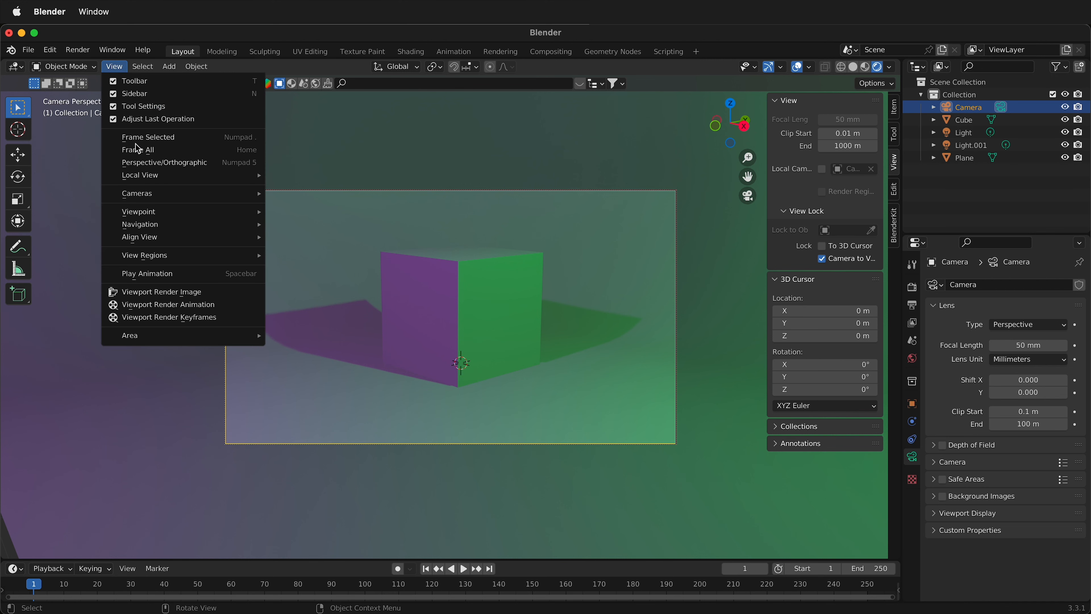
mouse_move(171, 202)
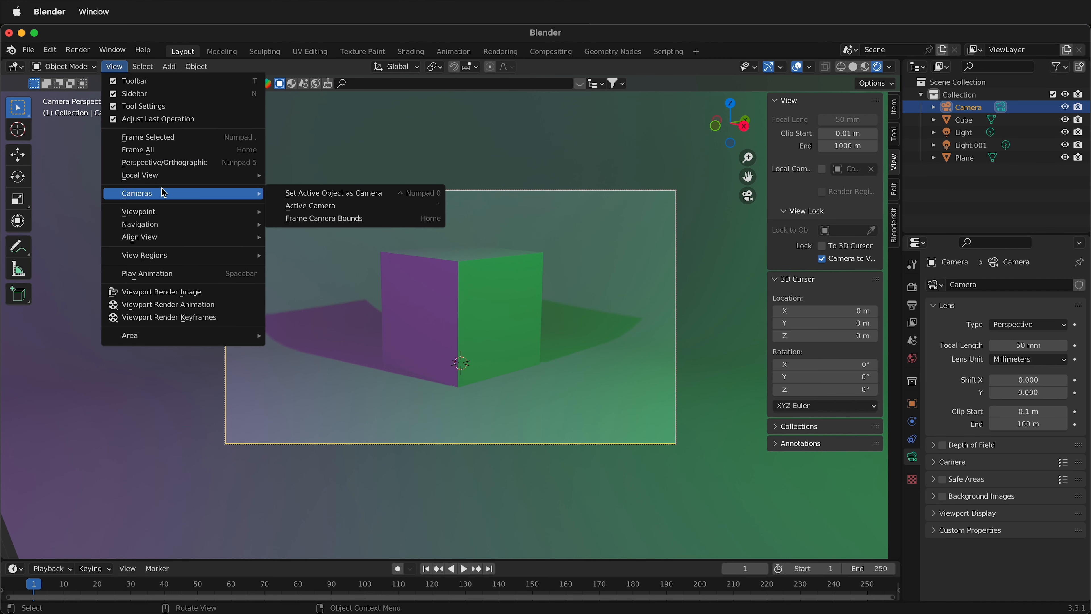
left_click(307, 205)
scroll(460, 294, "down", 5)
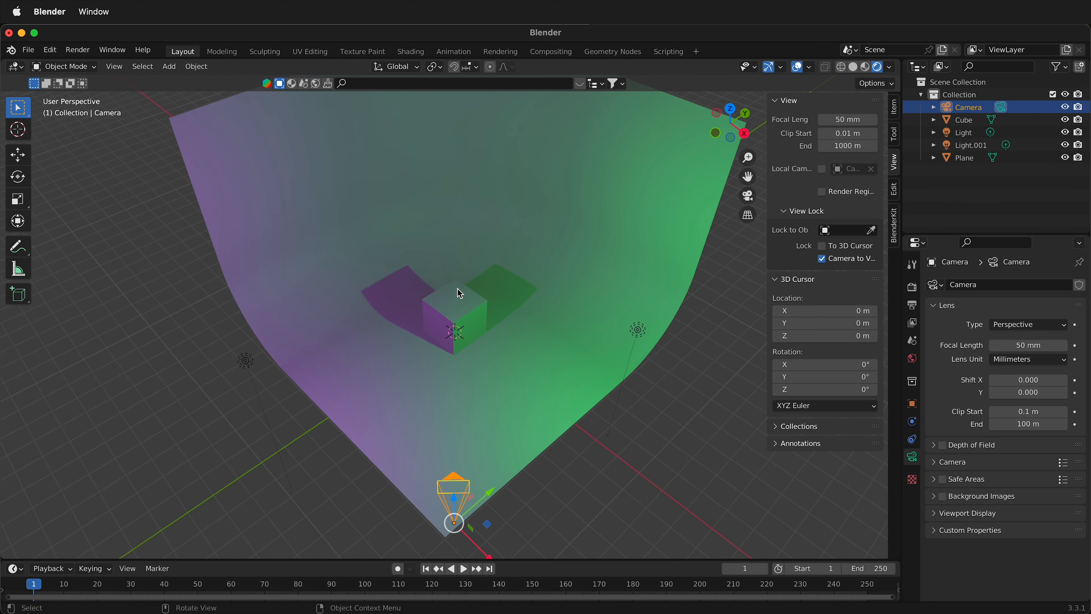
middle_click_drag(442, 305, 411, 301, "shift")
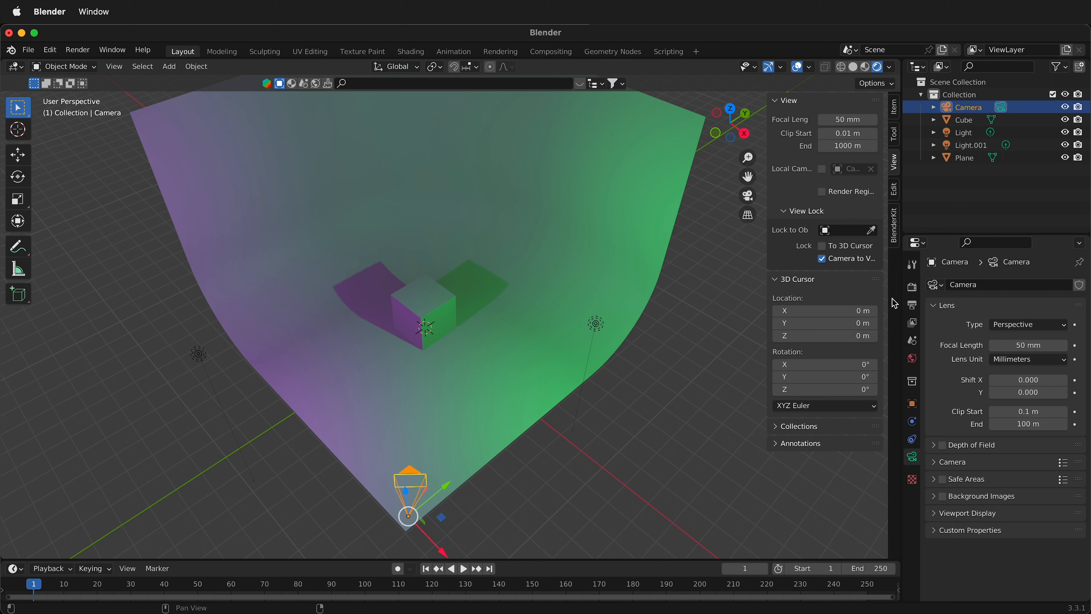
- Set the render engine to Cycles and the render device to GPU Compute
left_click(914, 290)
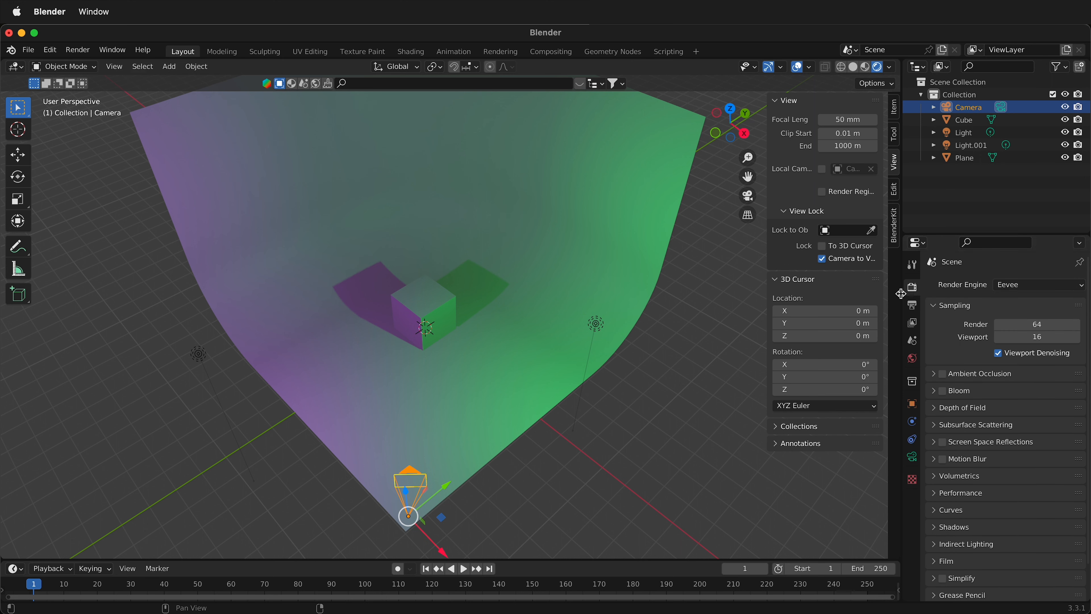
left_click(1078, 286)
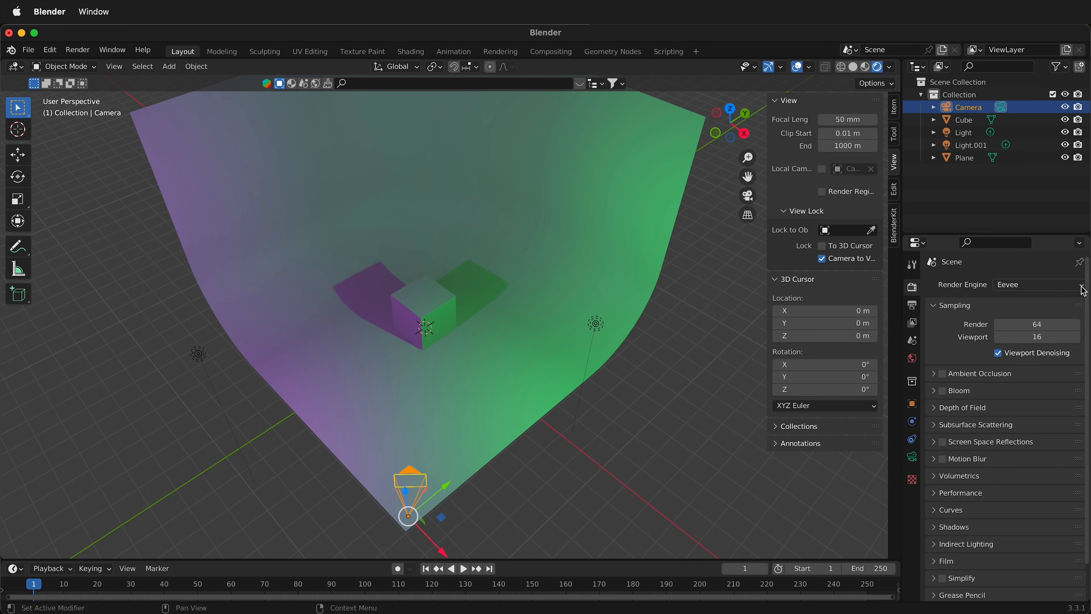
left_click(1082, 286)
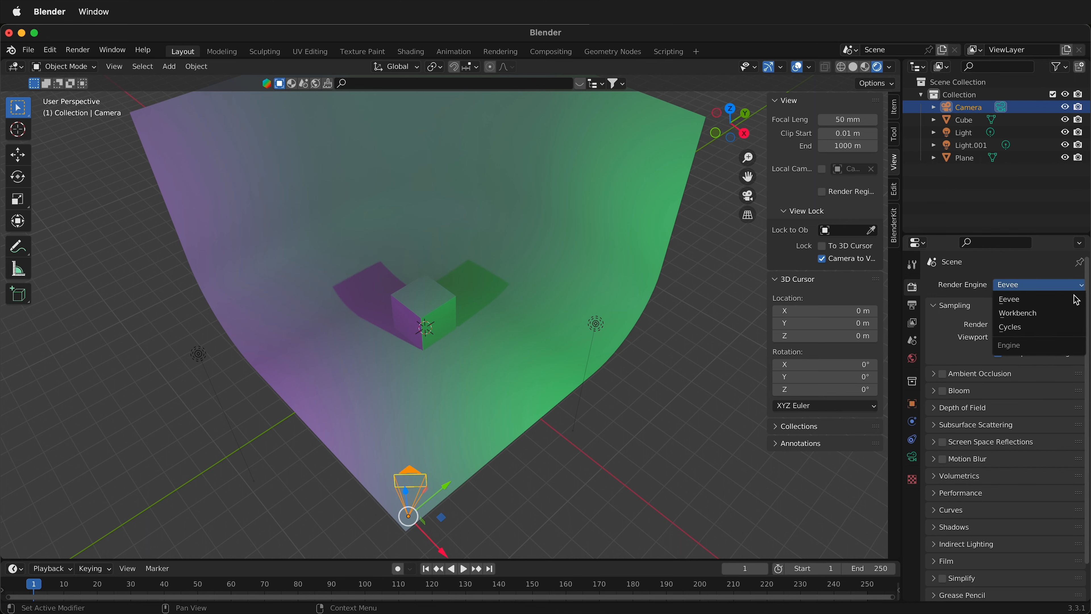
left_click(1045, 327)
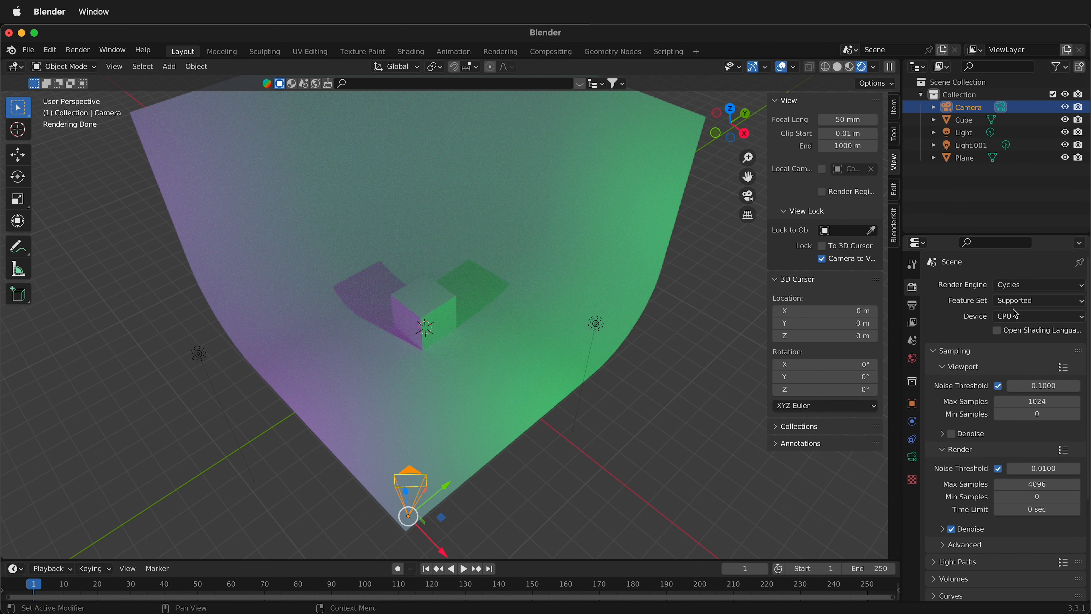
left_click(1020, 325)
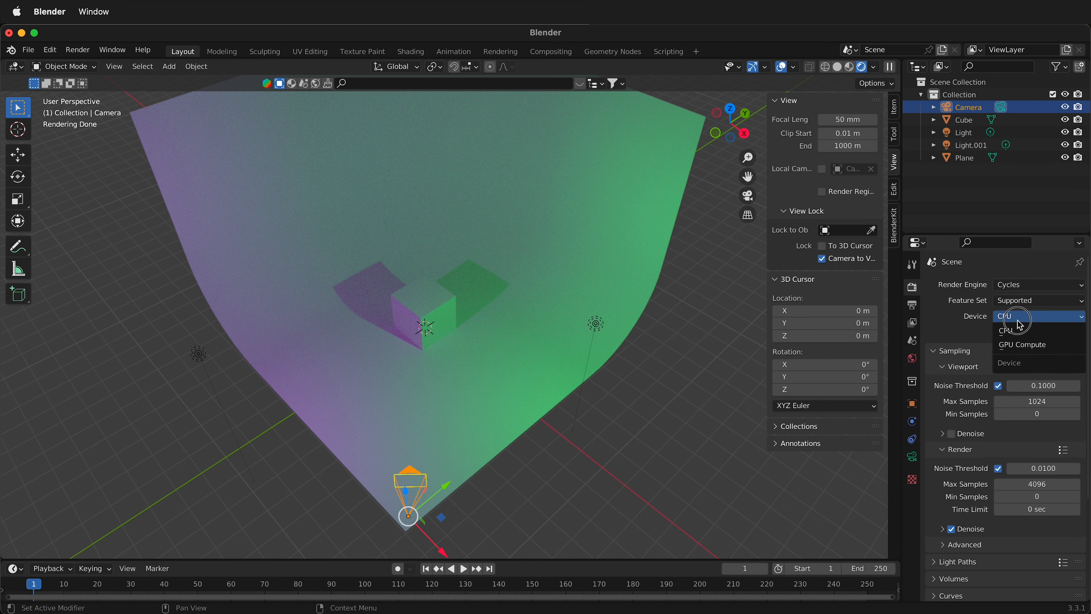
left_click(1020, 349)
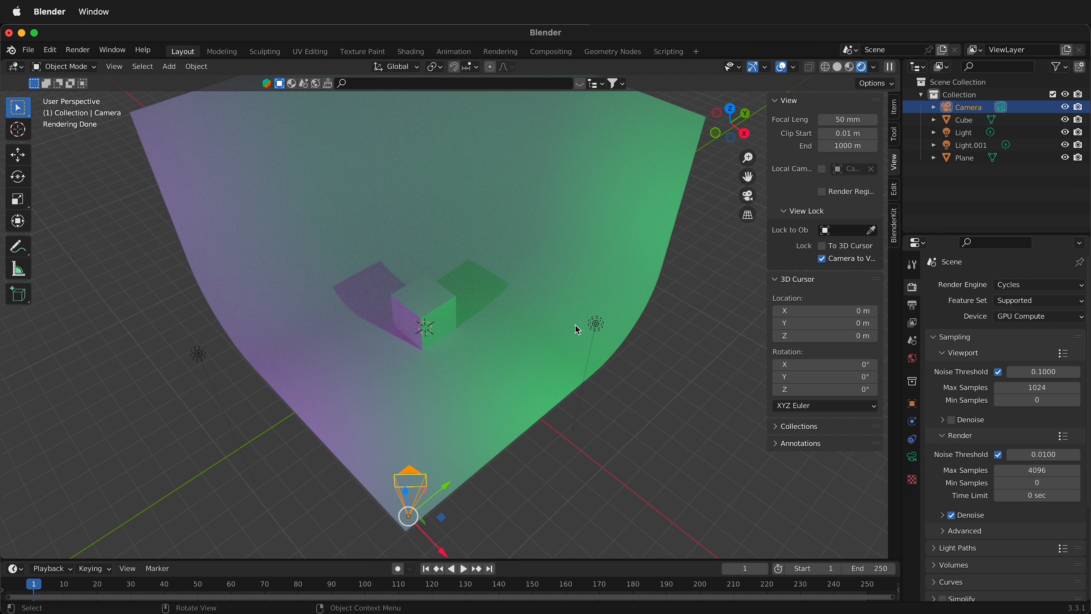
- Render a still image of the scene through the camera and start saving the render result
left_click(78, 51)
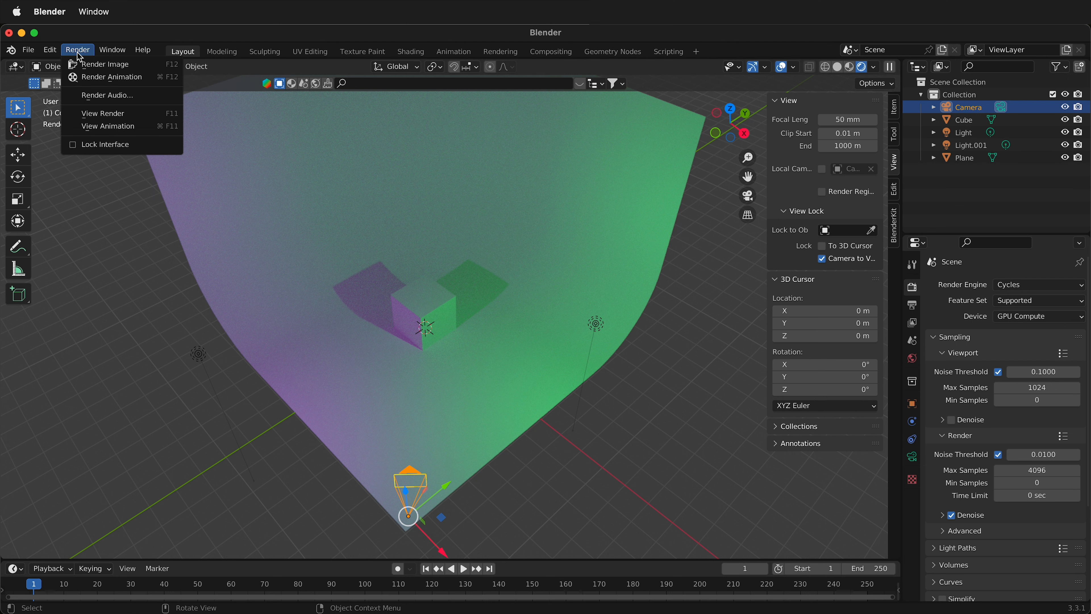
left_click(84, 65)
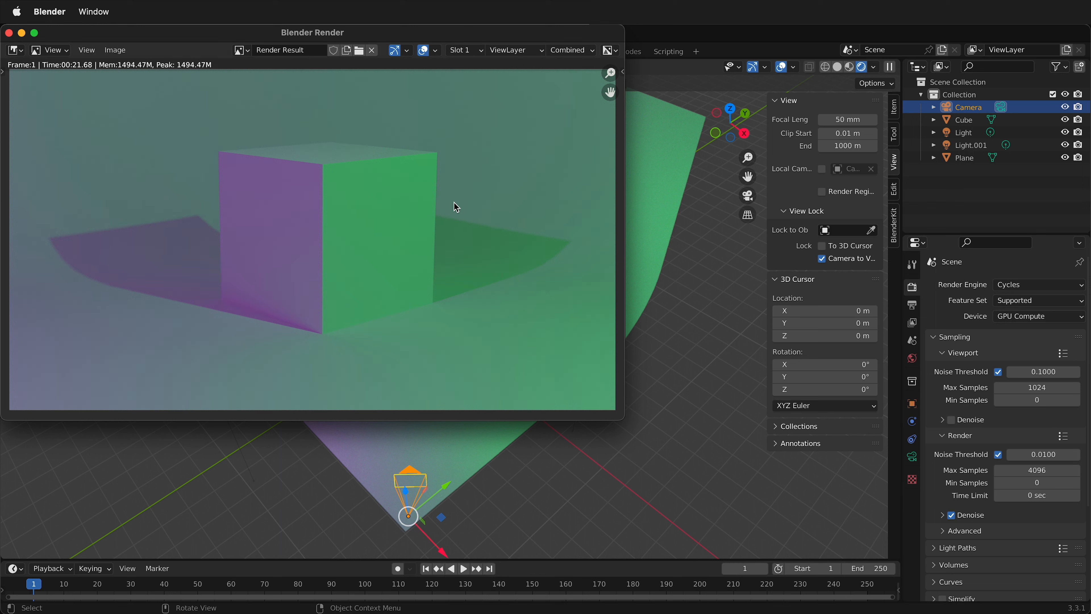
left_click(115, 51)
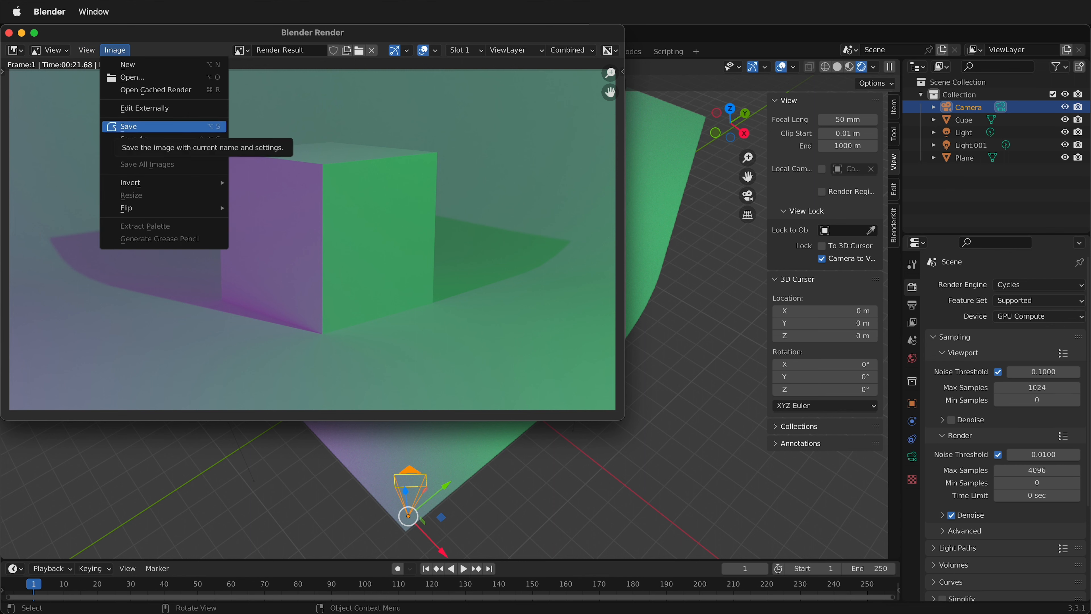